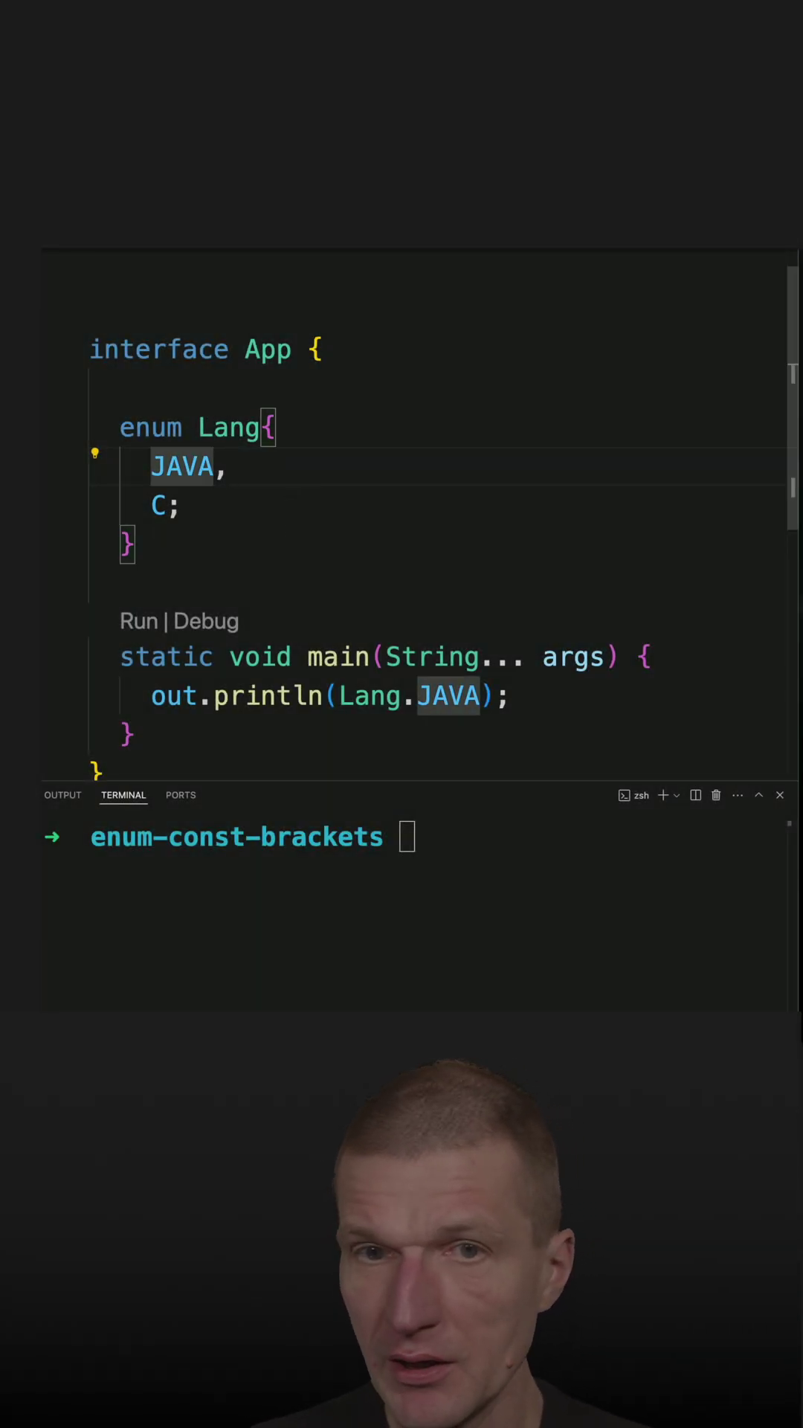
text(())
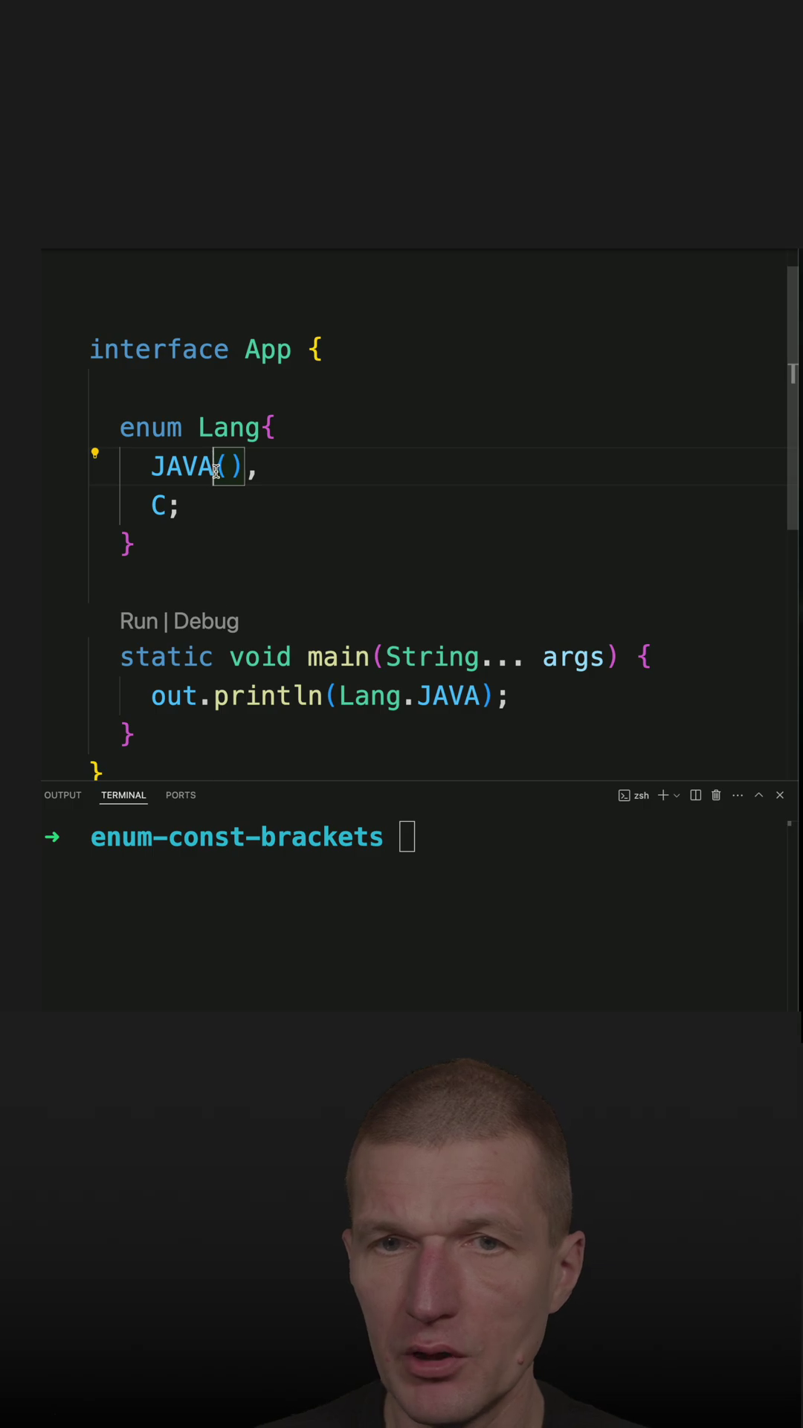
Run java app.java in the terminal to confirm it still prints JAVA after adding ().
click(350, 878)
text(java app.java)
key(Return)
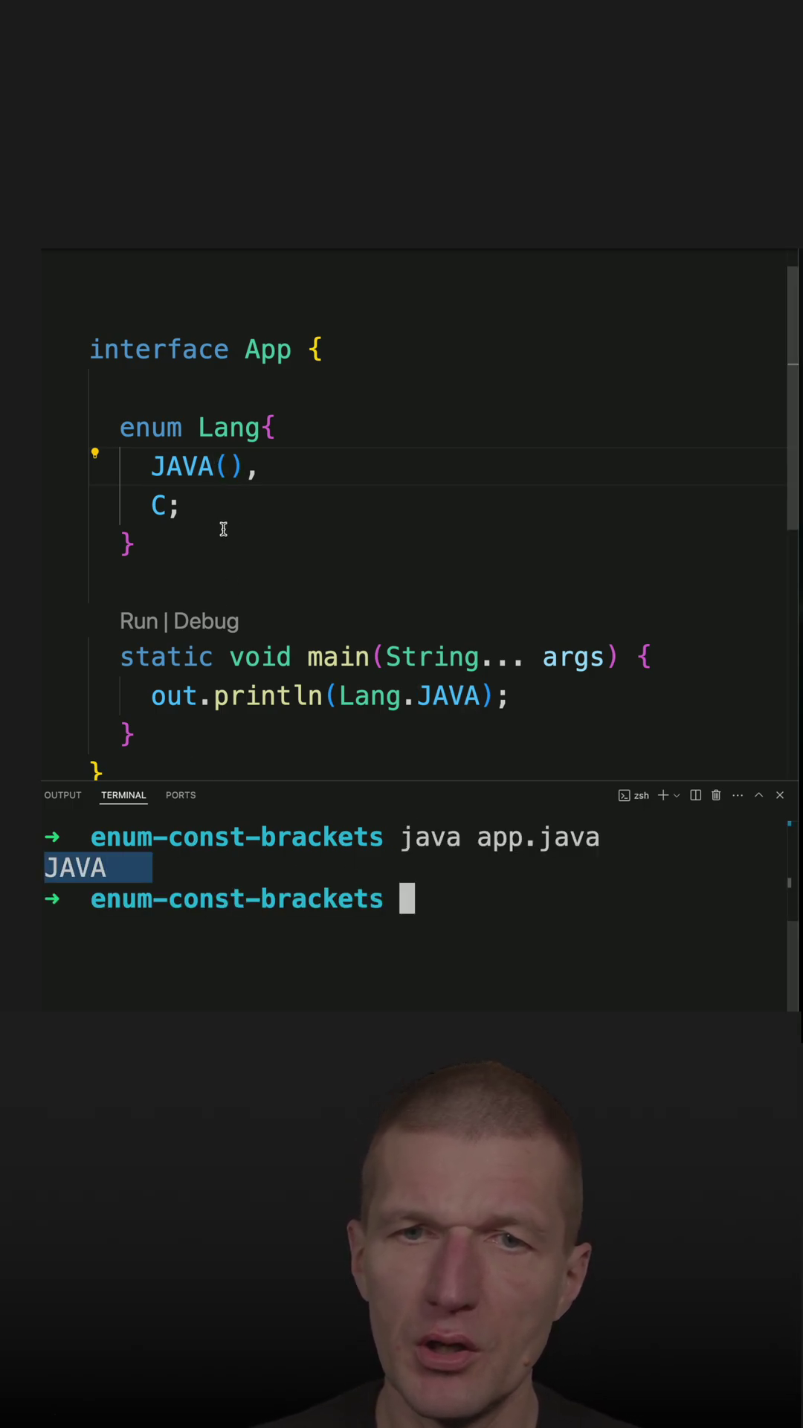
click(254, 502)
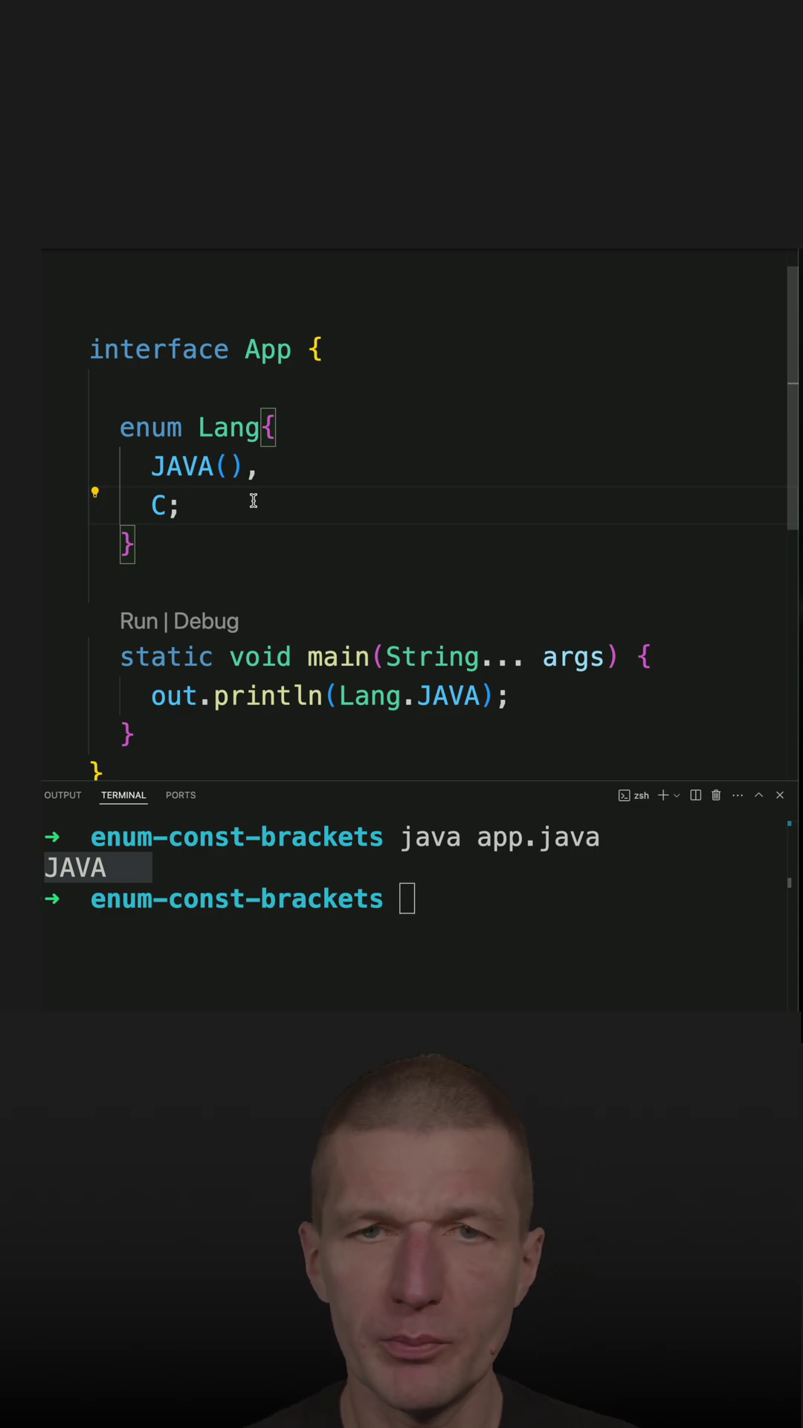
Add a private Lang() constructor after C; that prints "invoked".
key(Return)
text(privat)
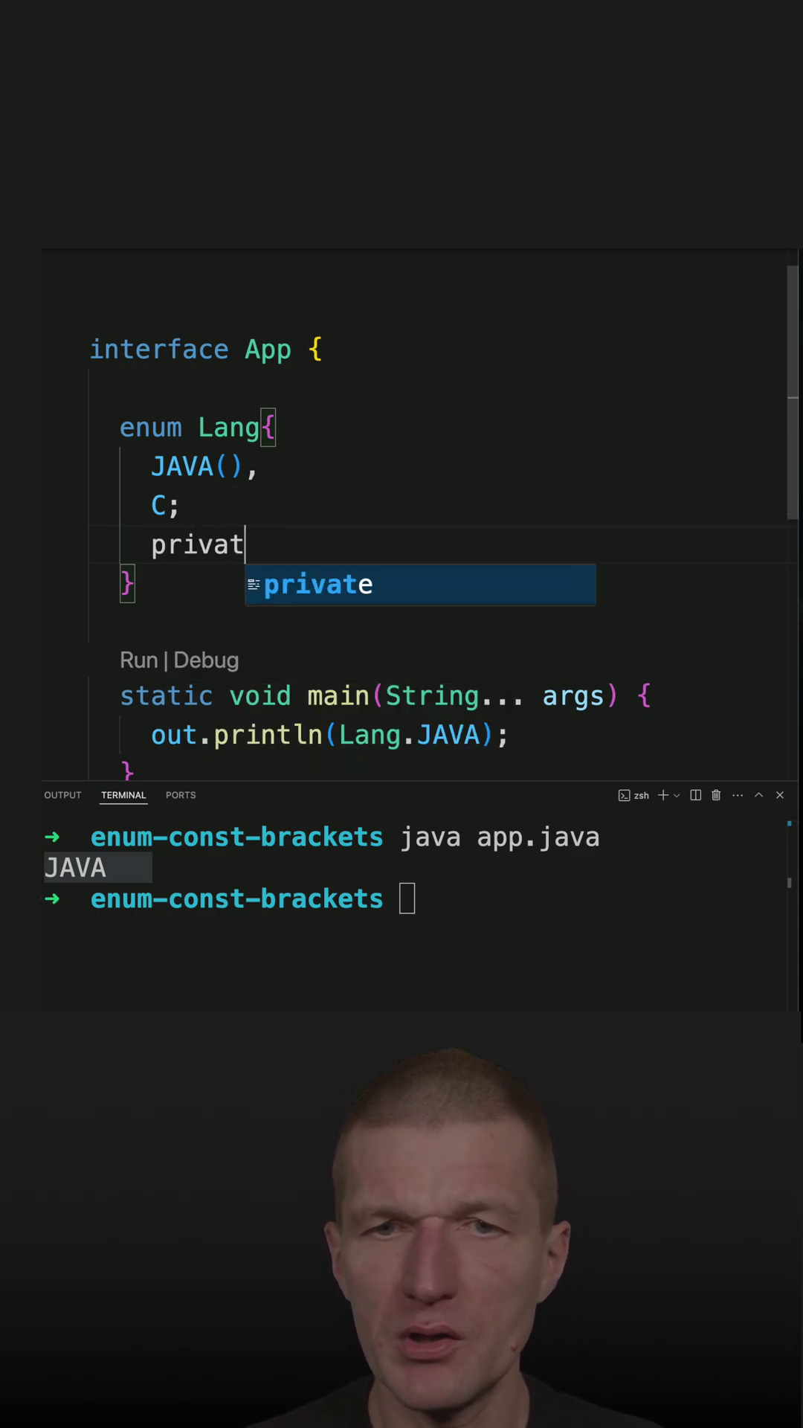
text(e Lang()
key(Right)
text({)
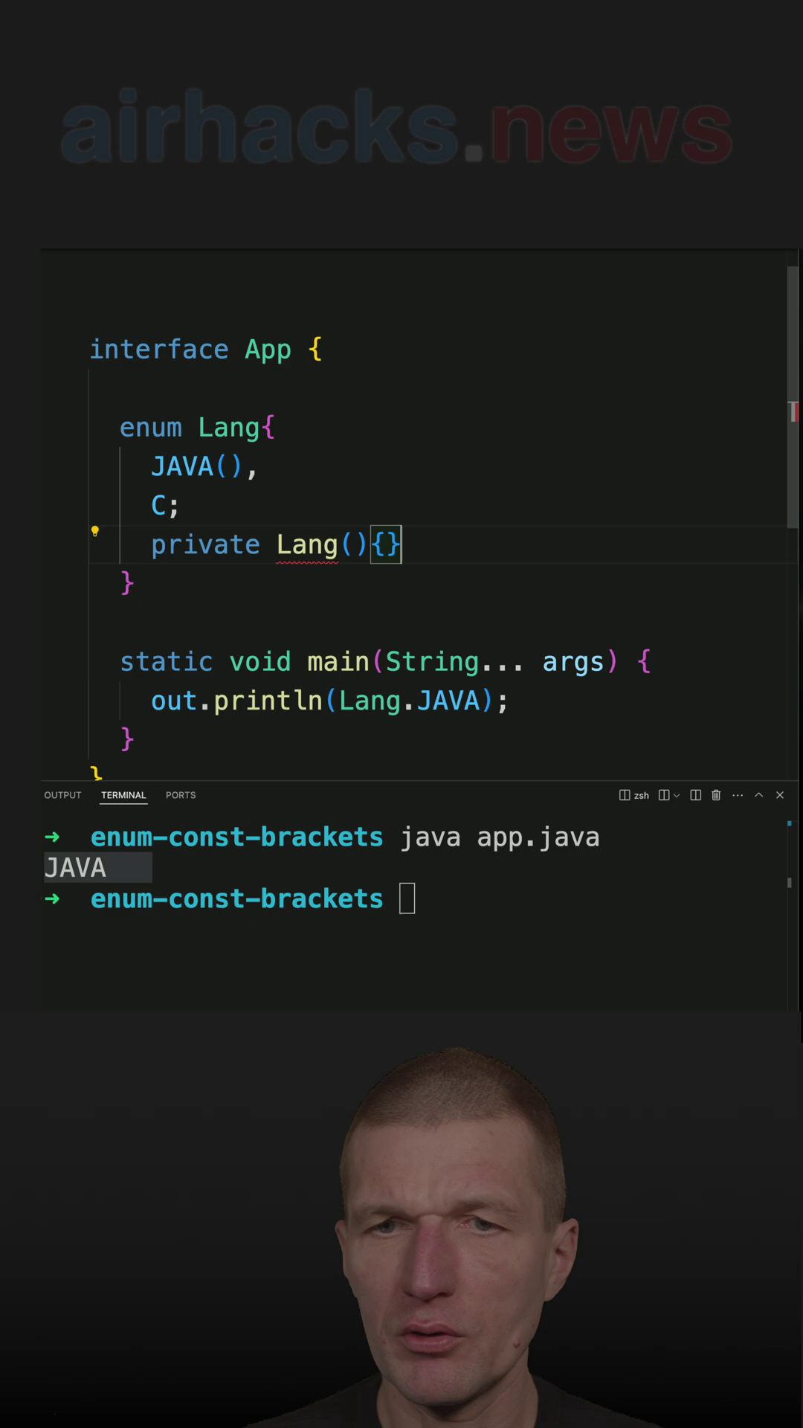
key(Return)
text(out)
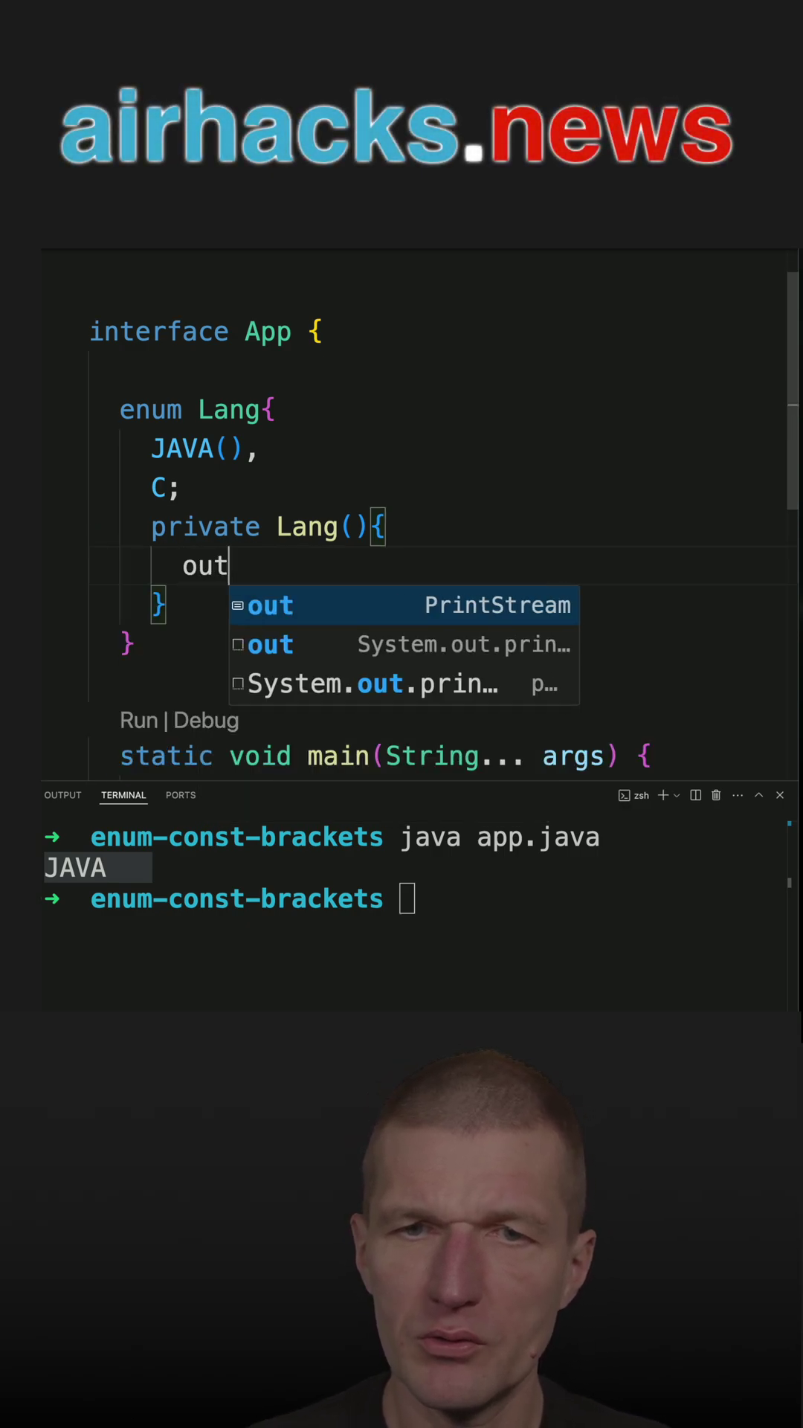
text(.println(/)
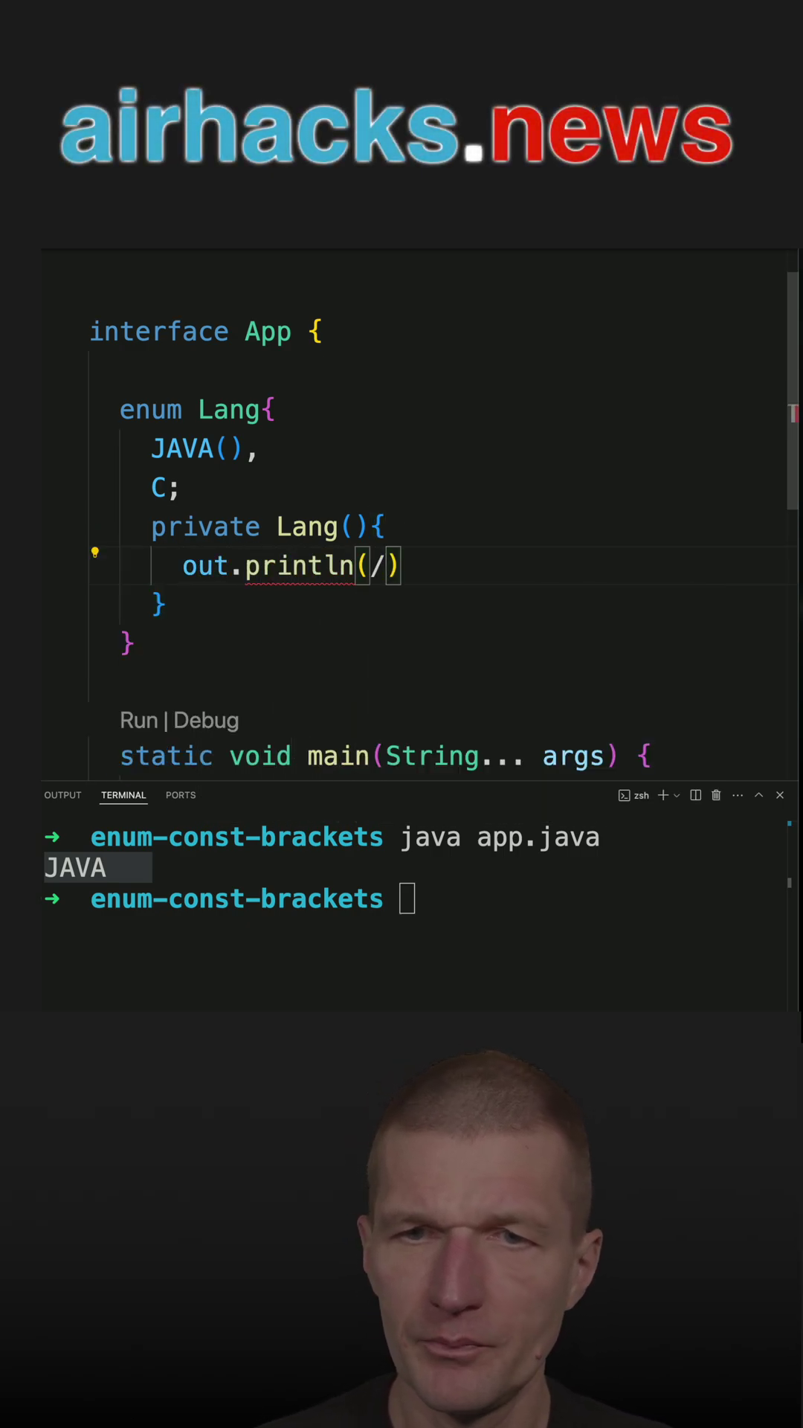
text("iinvok)
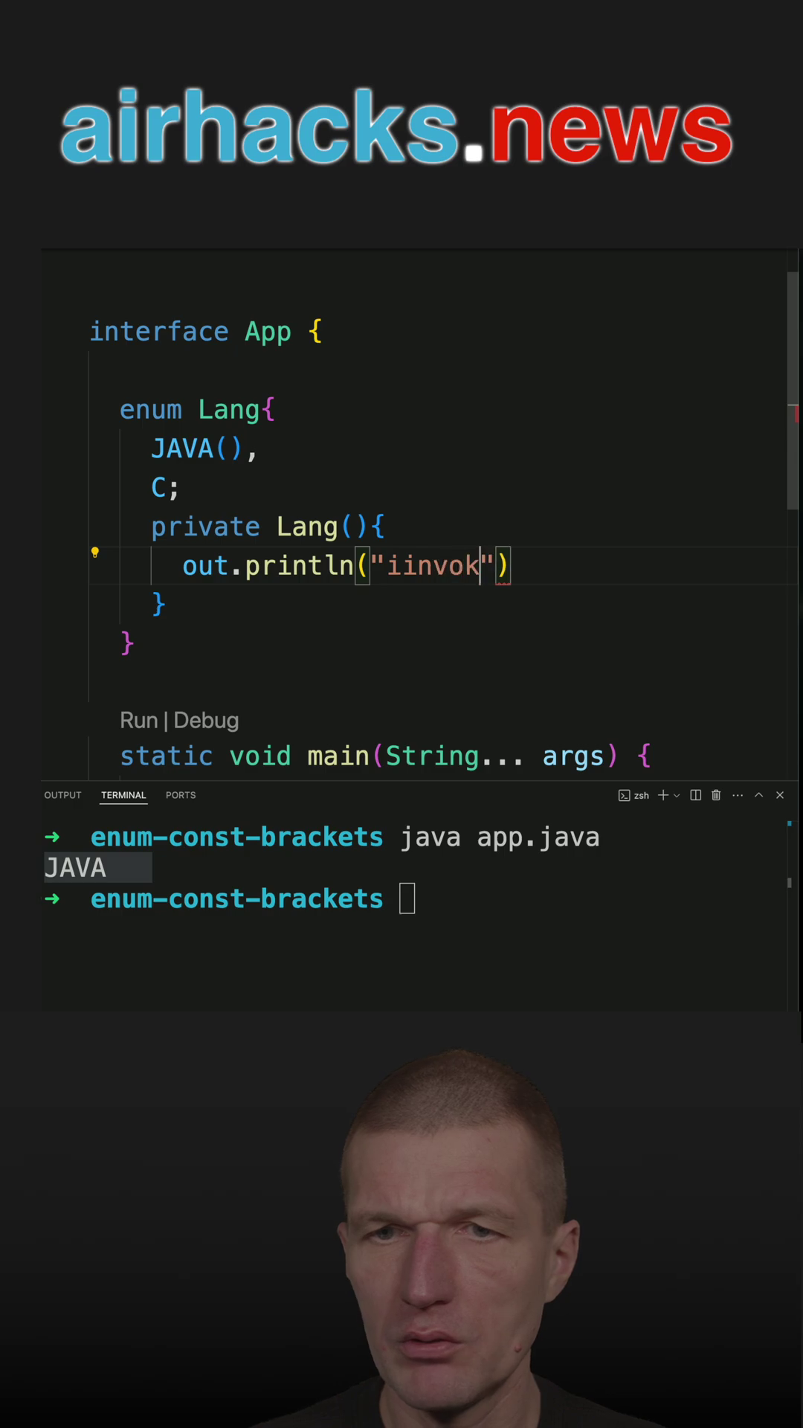
text(d)
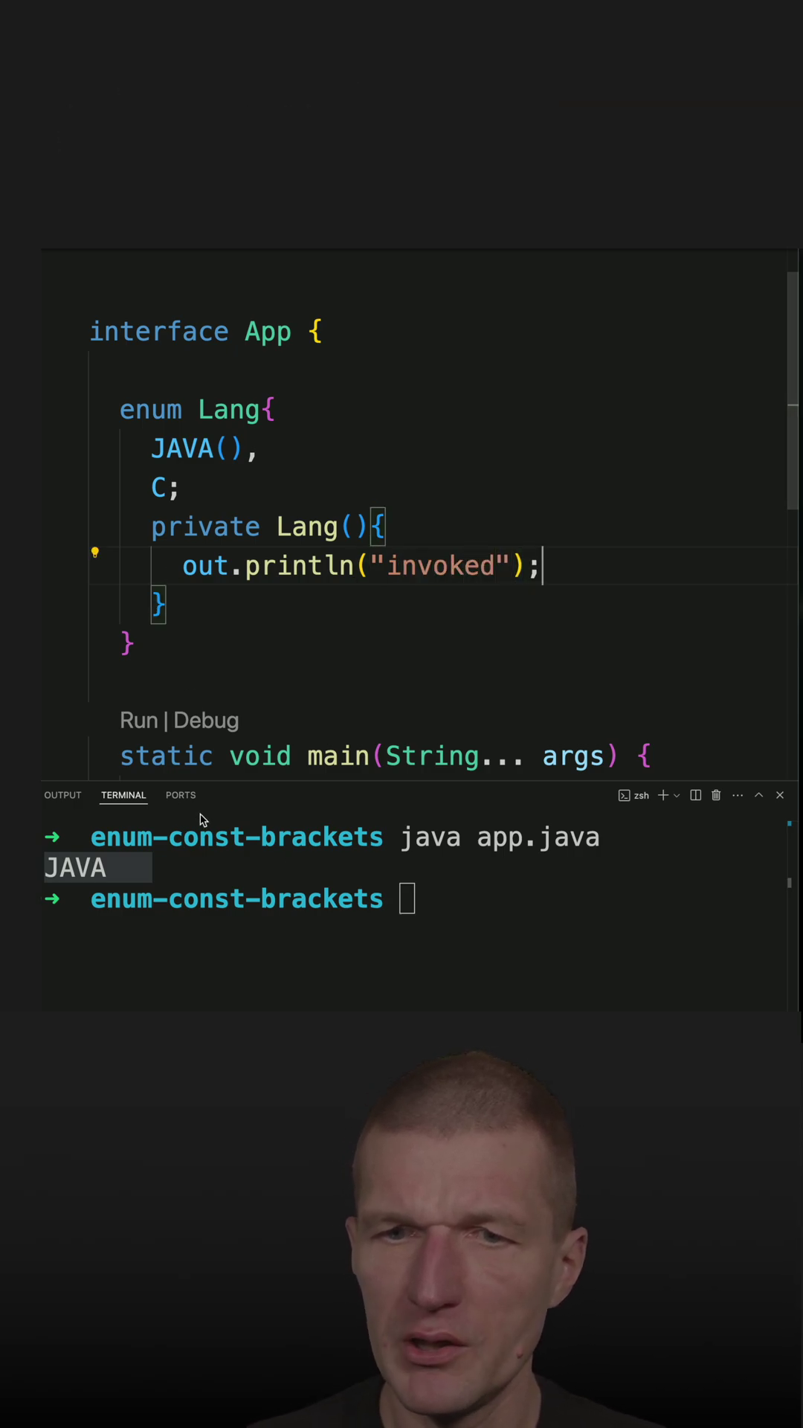
Rerun java app.java, which prints invoked twice and then JAVA.
click(201, 848)
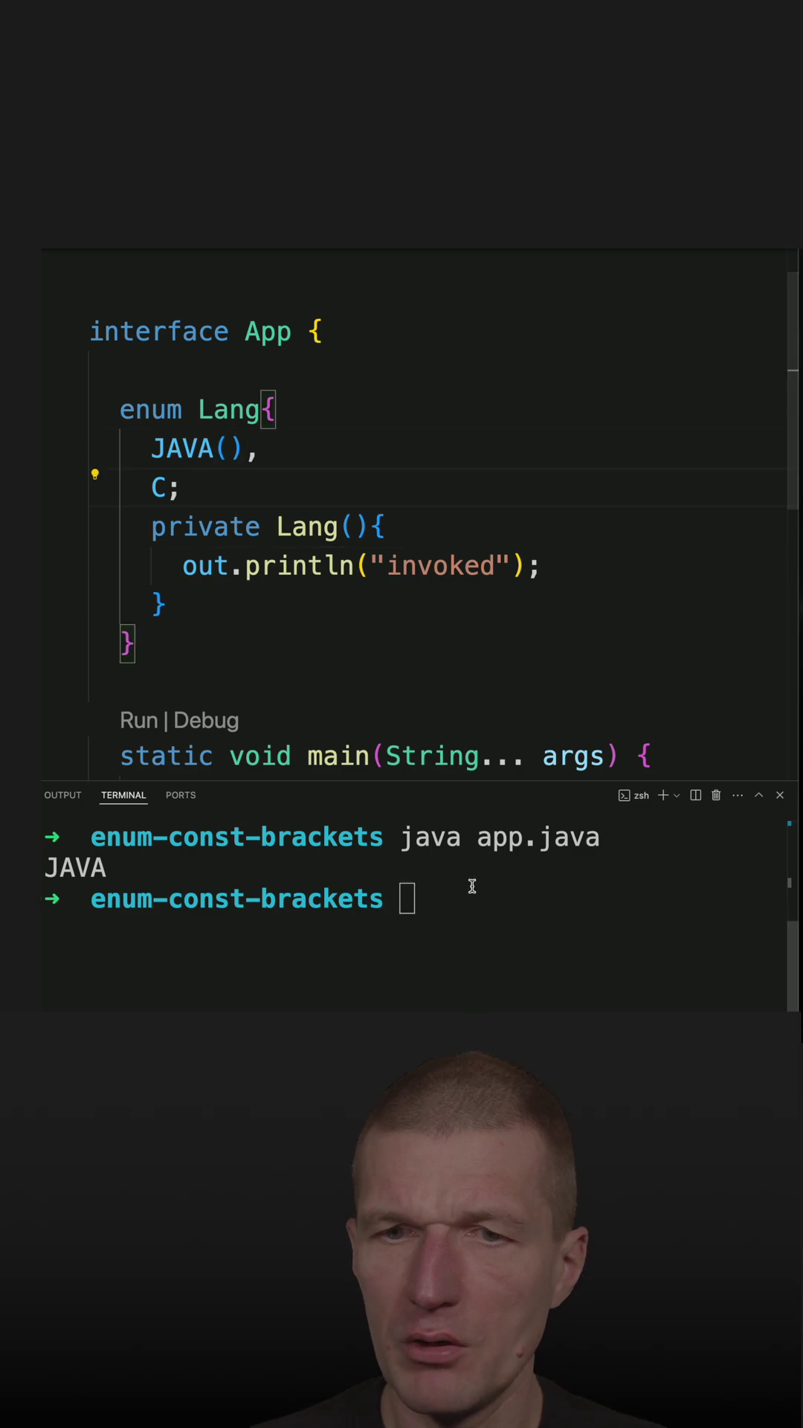
key(Up)
key(Return)
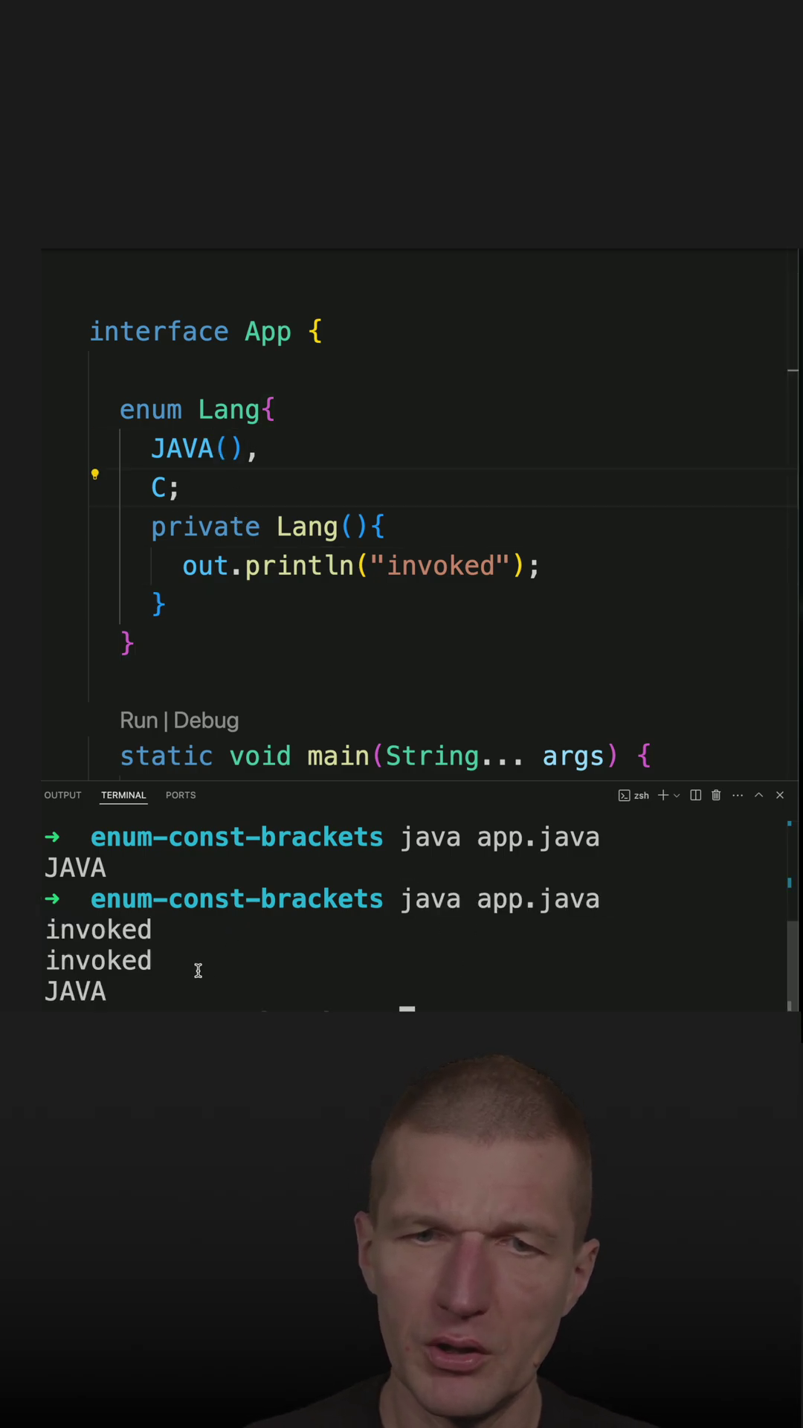
Change the constants to JAVA("cool") and C("low").
triple_click(197, 971)
click(79, 1008)
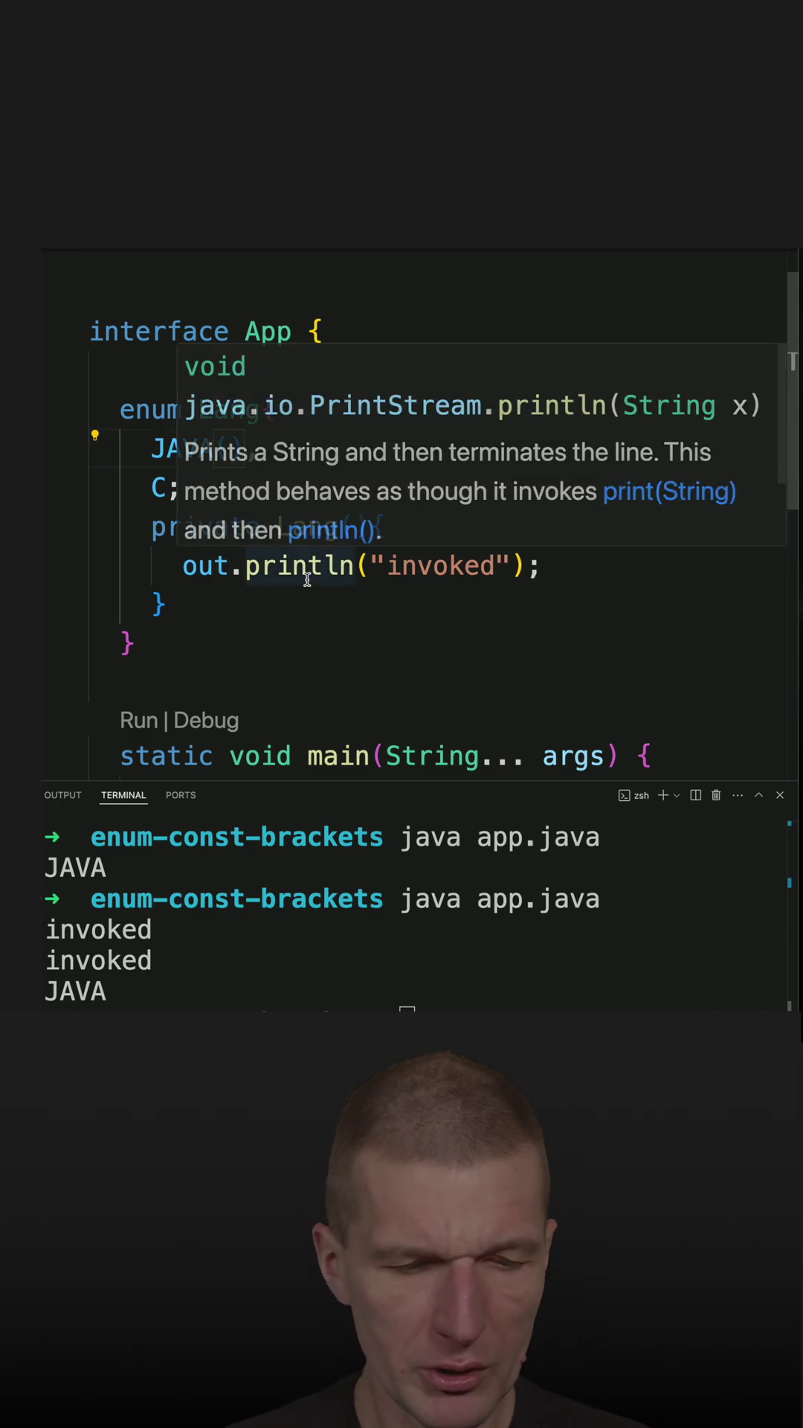
text(")
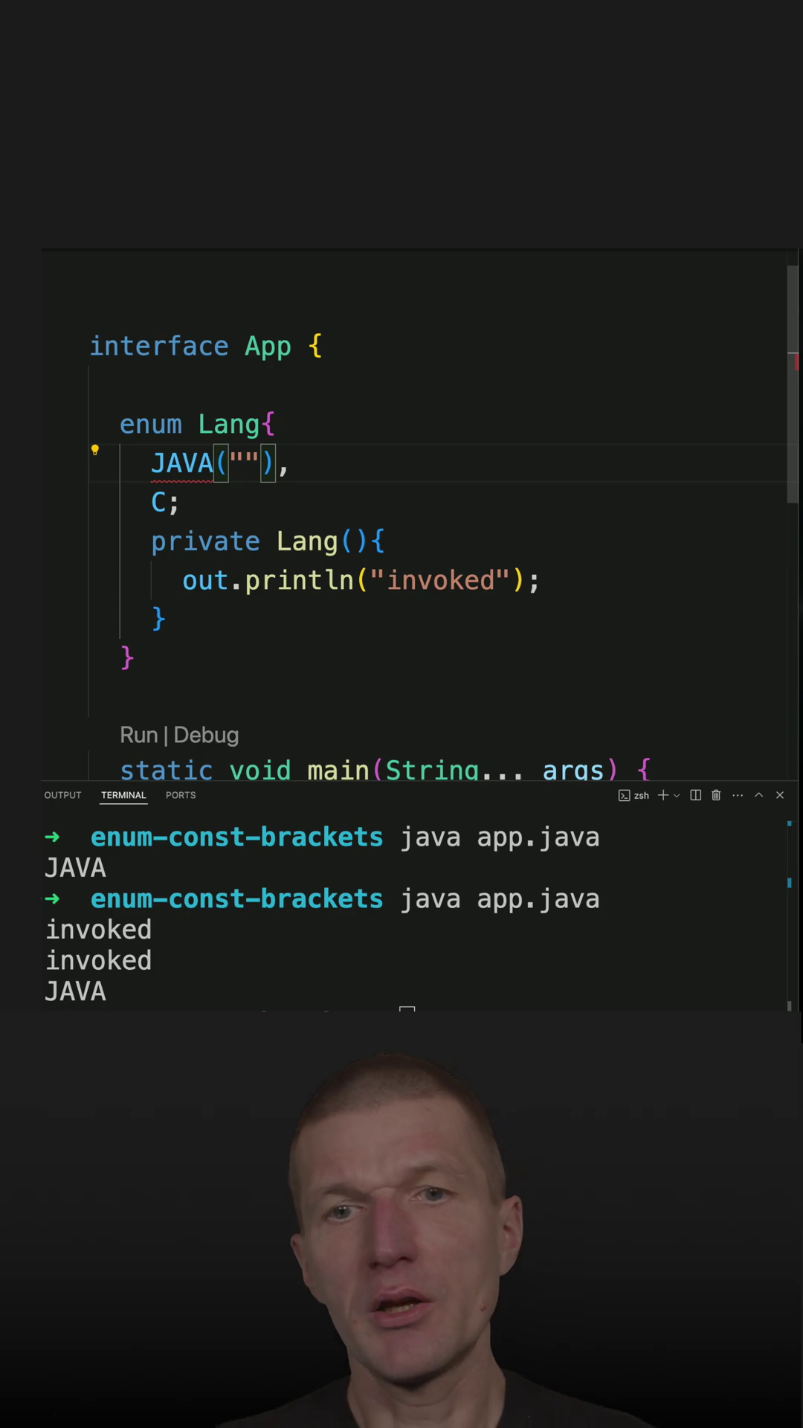
text(cool)
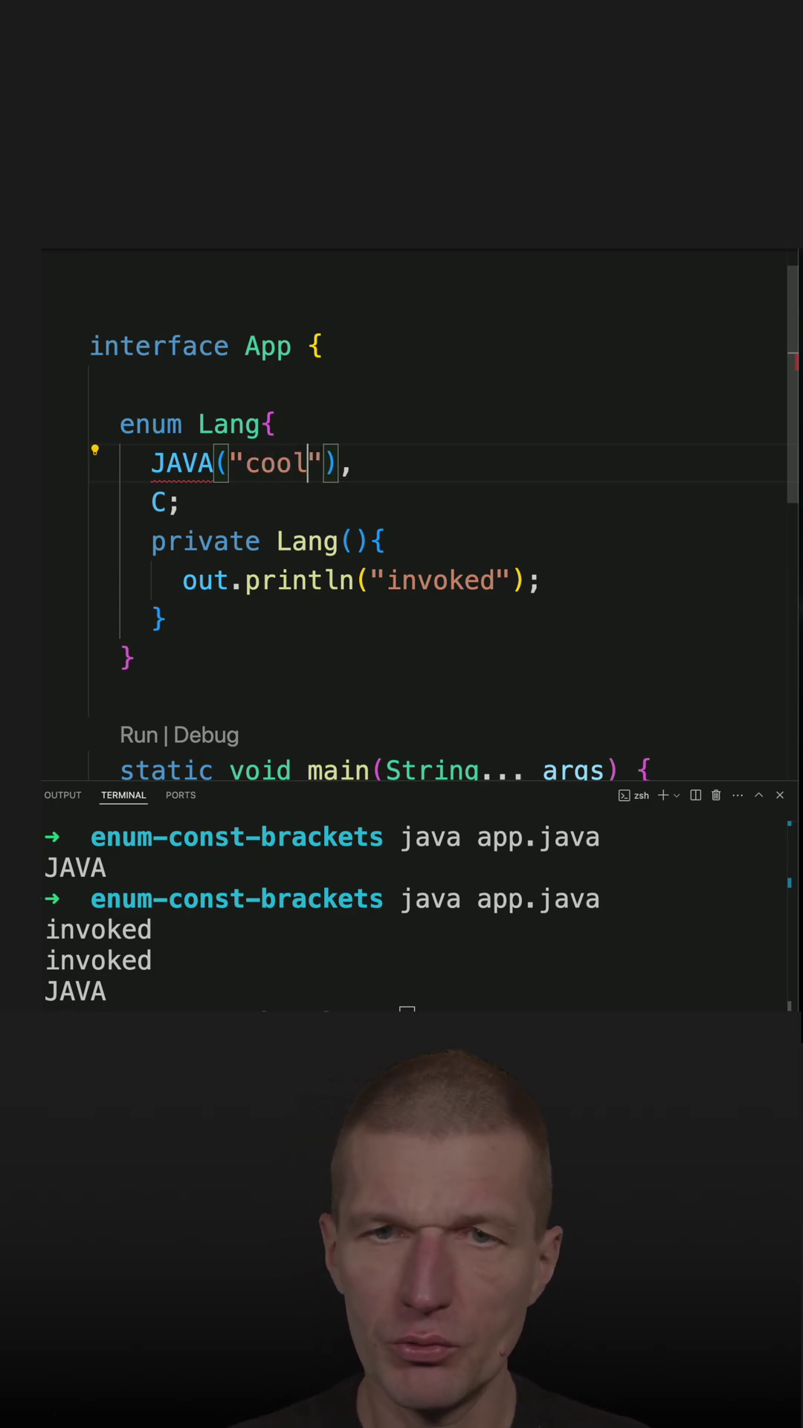
key(Down)
key(End)
text(()
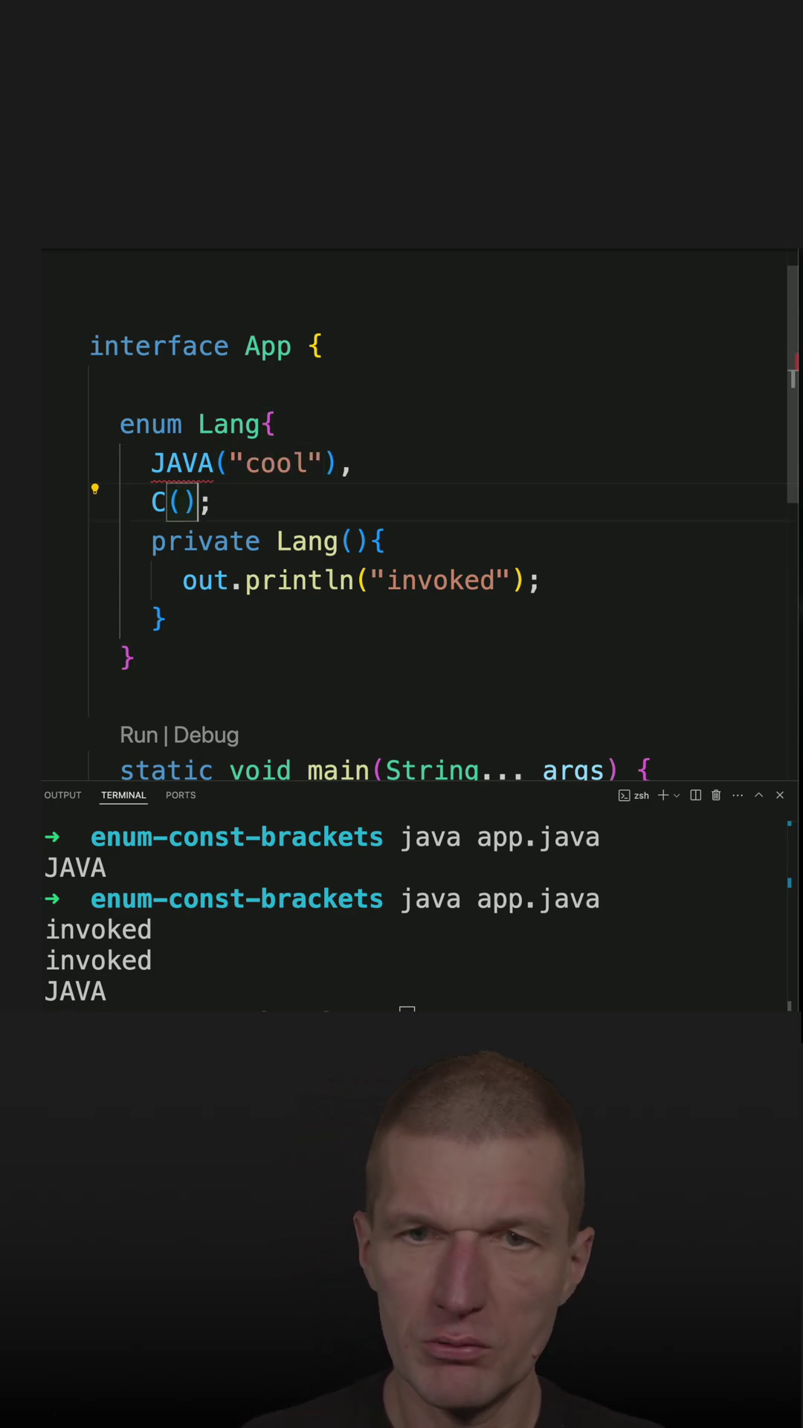
text("low)
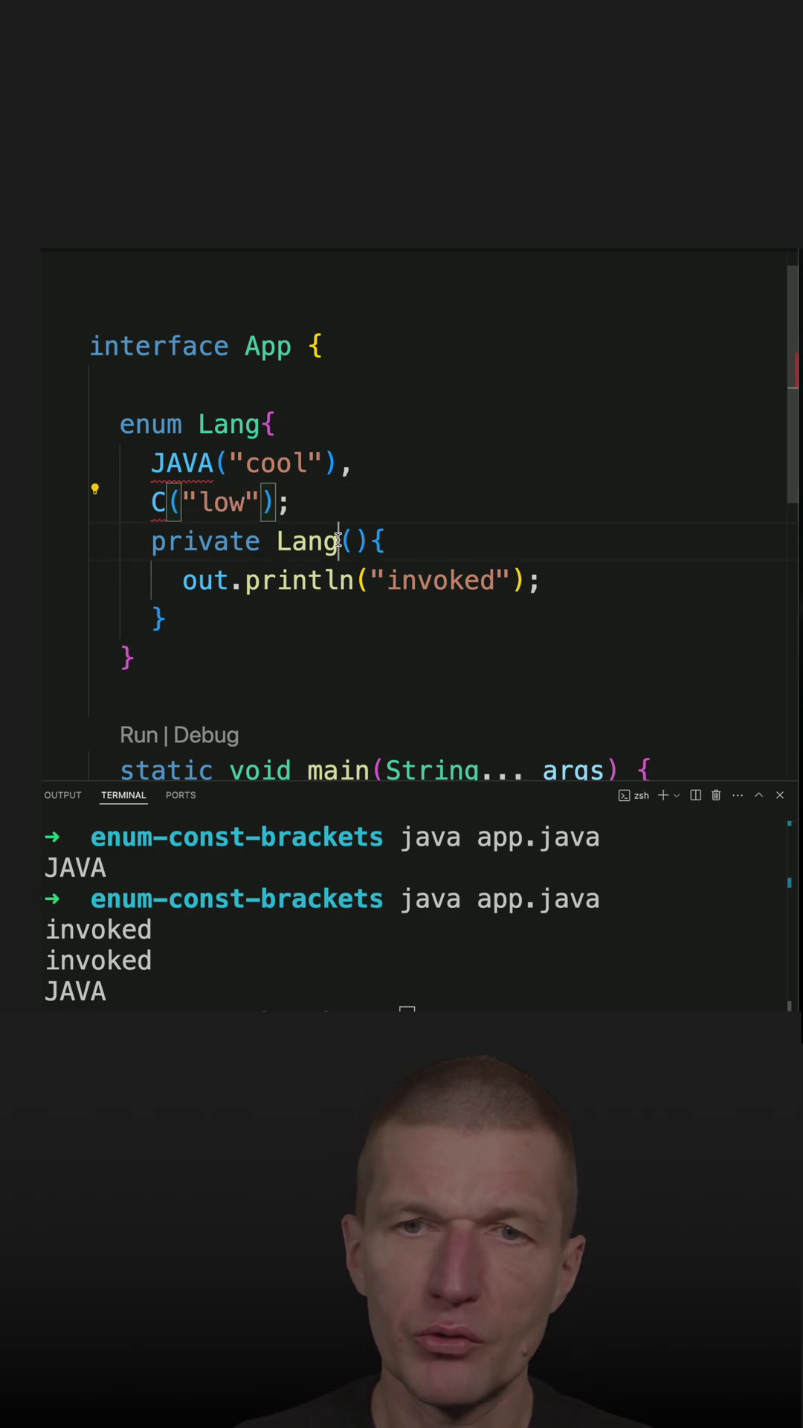
text(St)
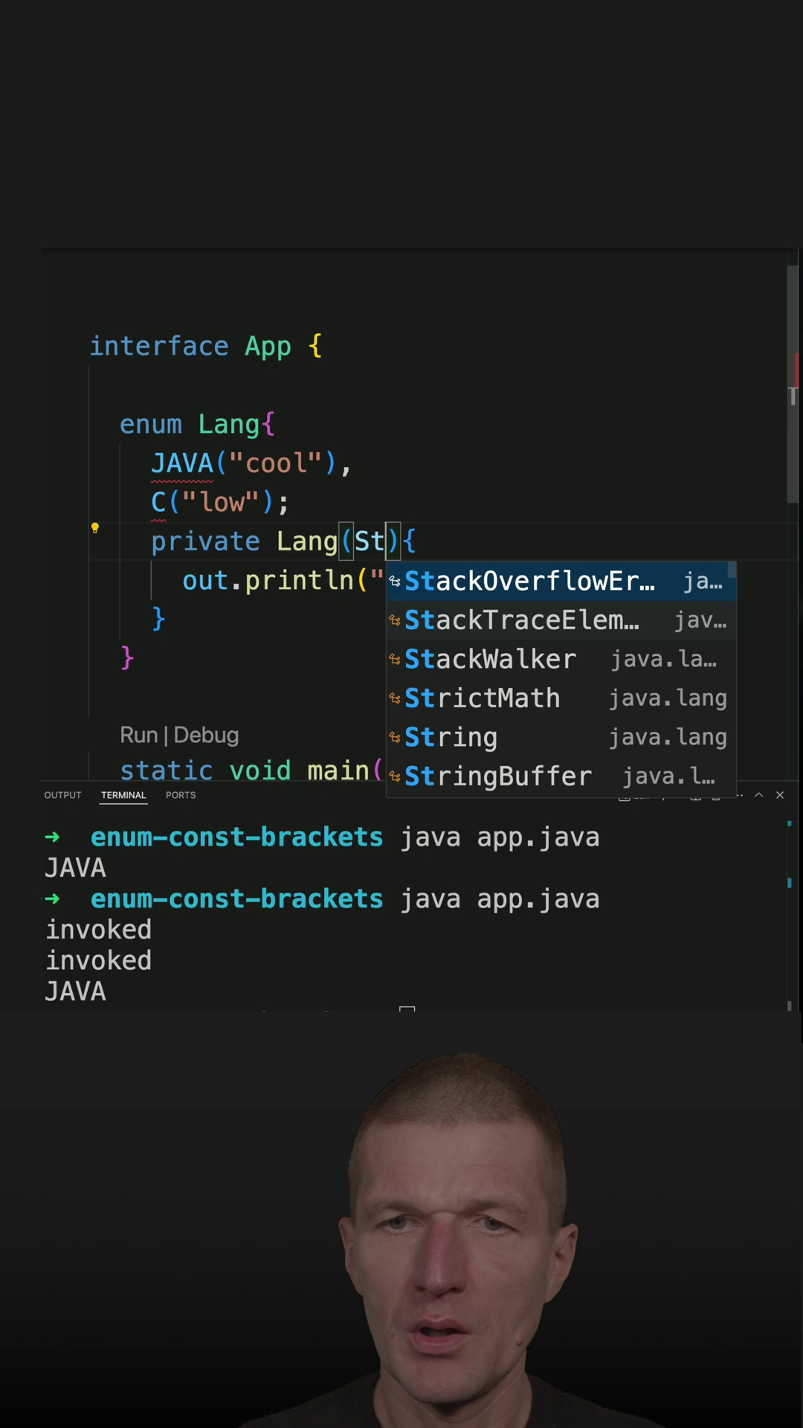
text(ring desci)
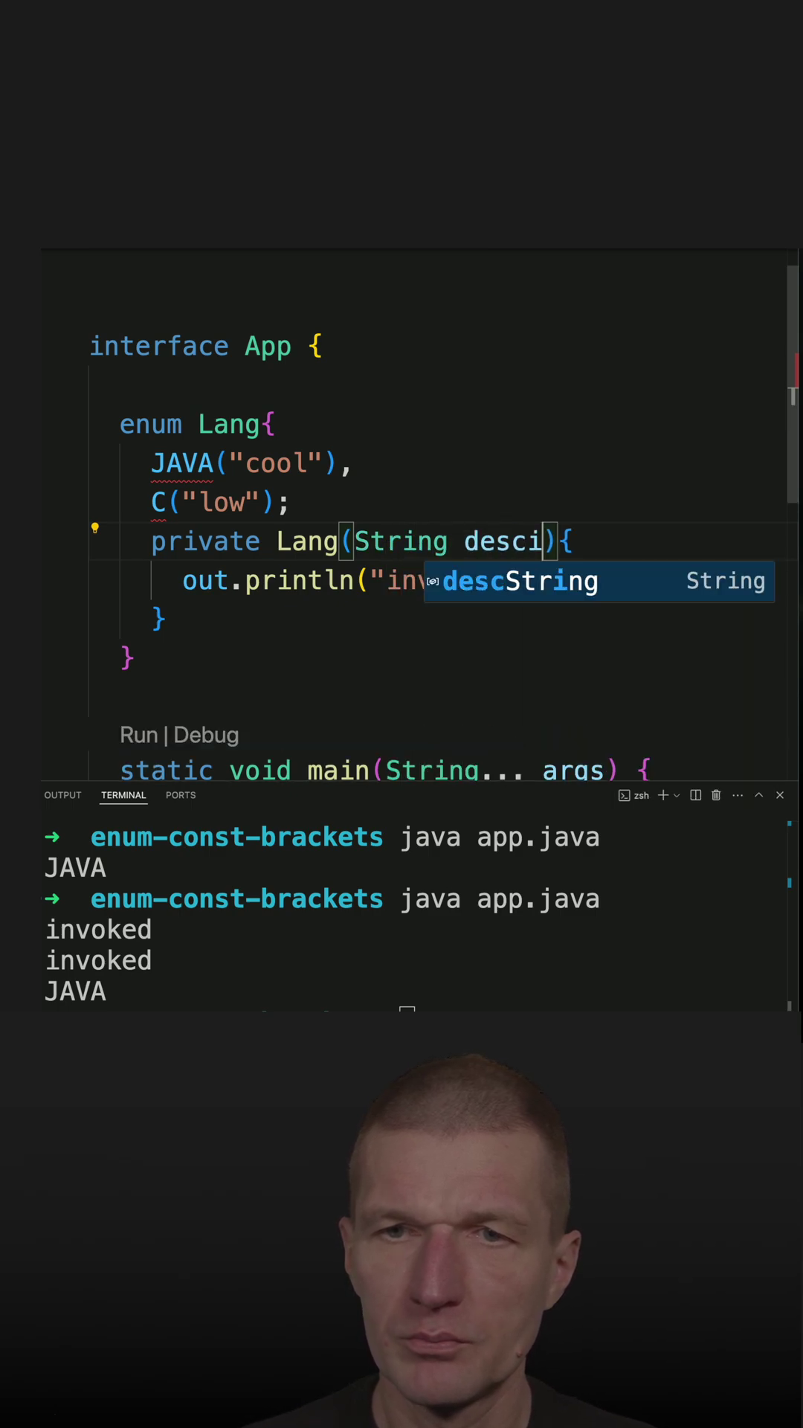
text(tion)
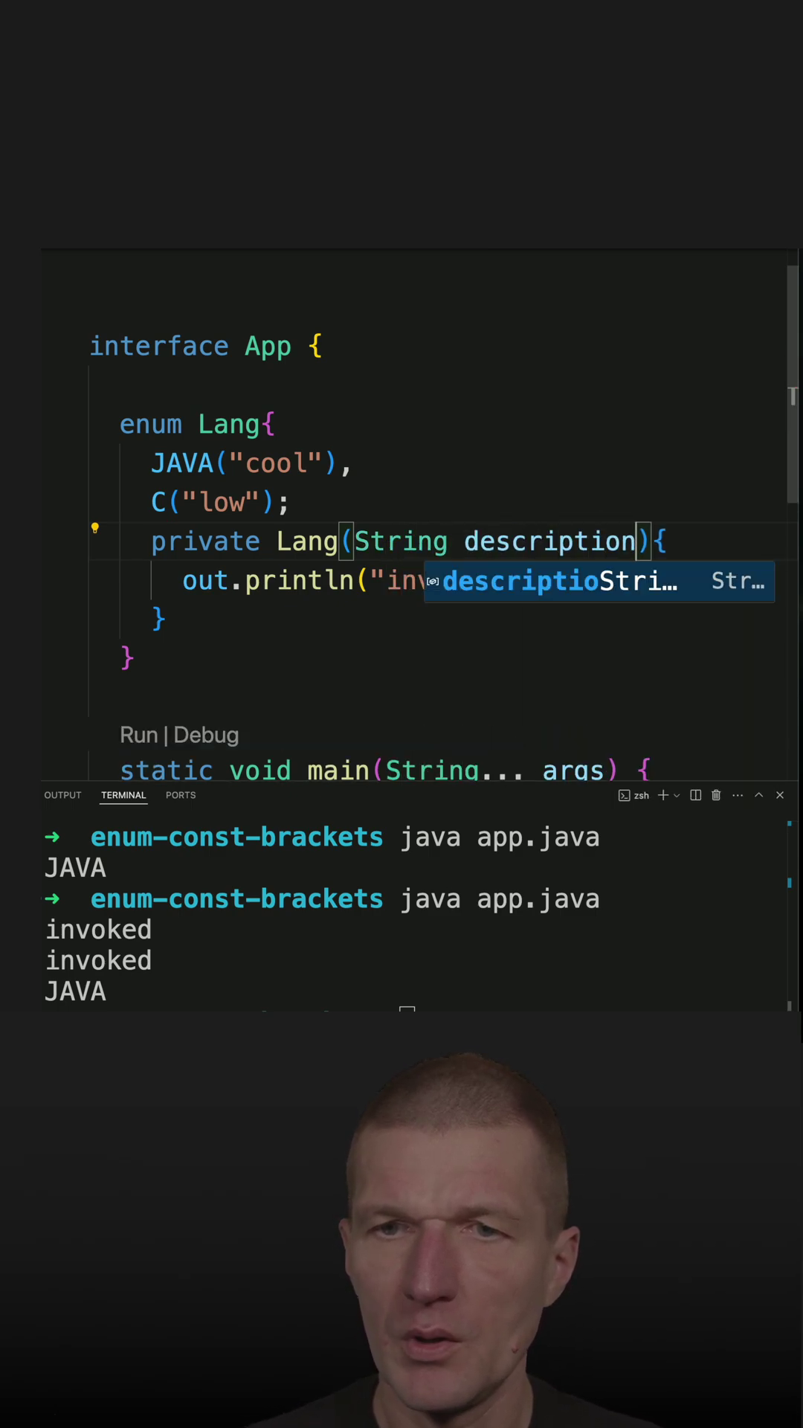
Give the constructor a String description parameter and print description instead of "invoked".
key(Escape)
double_click(433, 581)
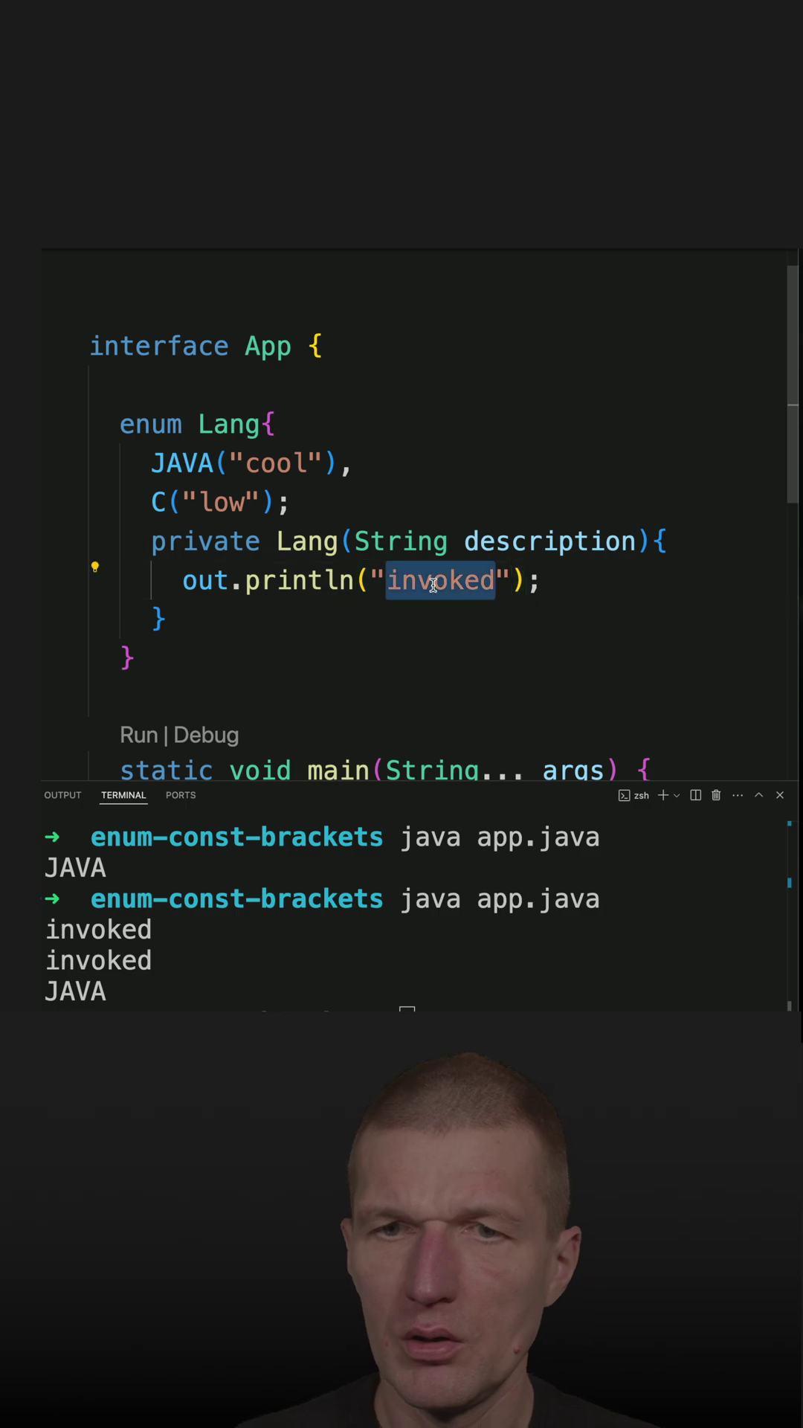
key(BackSpace)
key(BackSpace)
key(Delete)
text(d)
key(Tab)
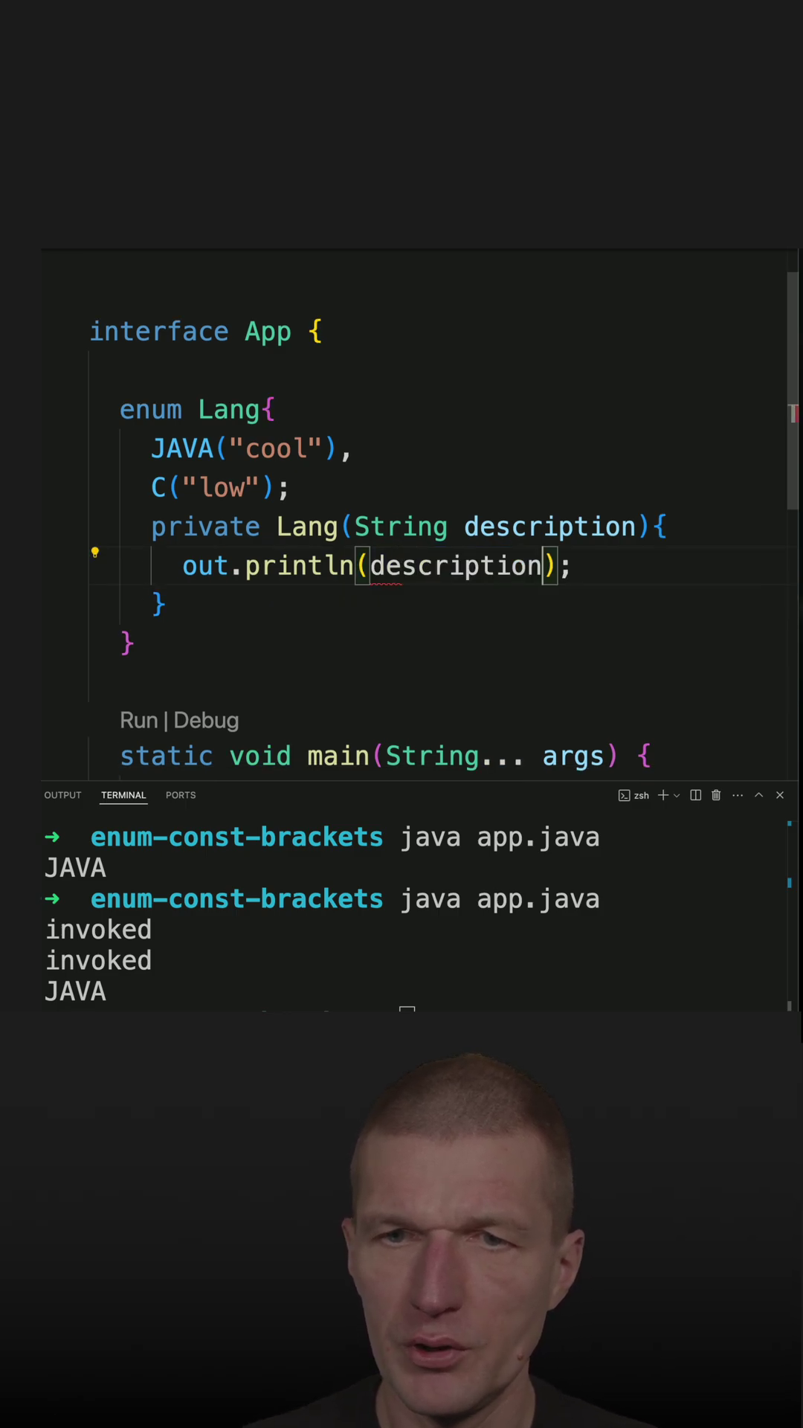
Rerun java app.java, which prints cool, low, then JAVA.
click(387, 920)
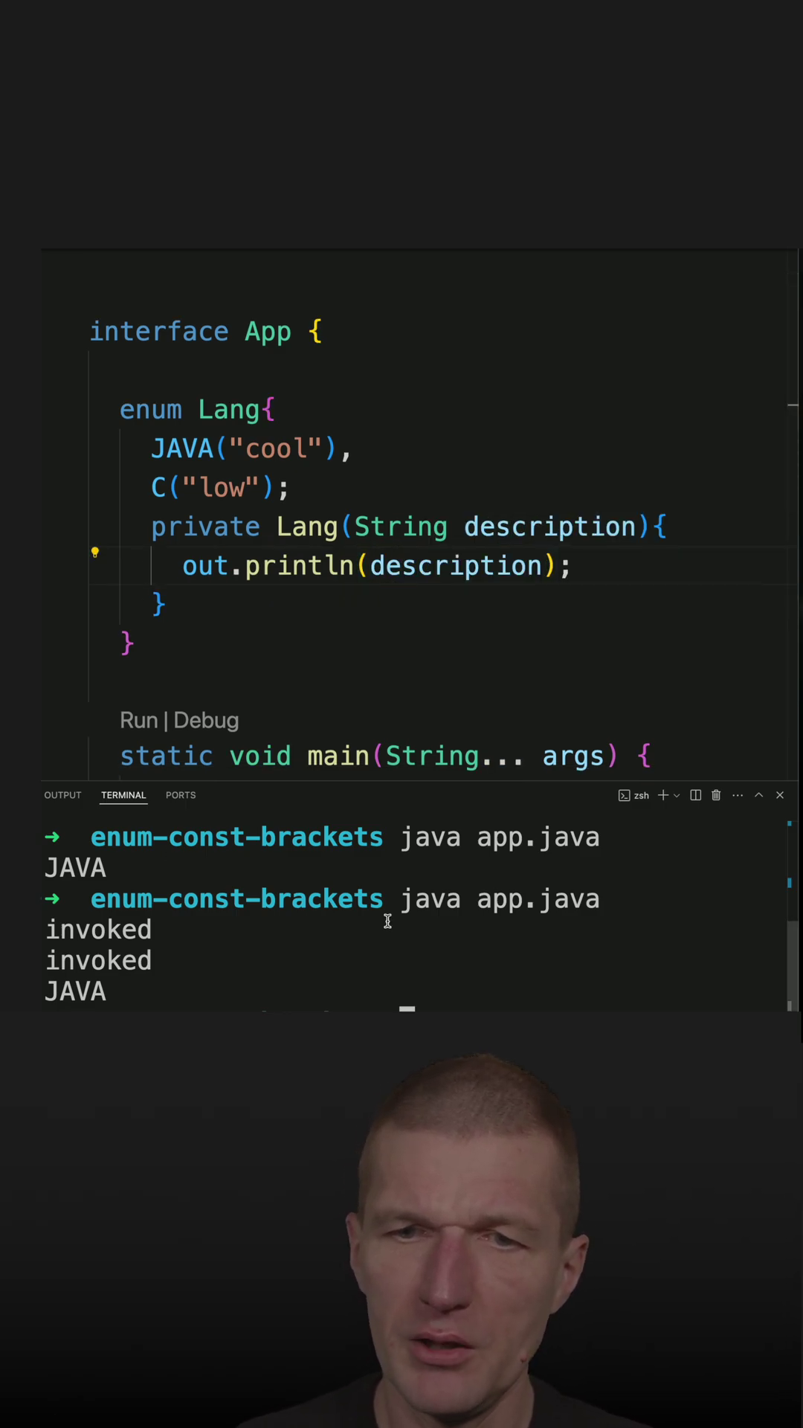
key(Up)
key(Return)
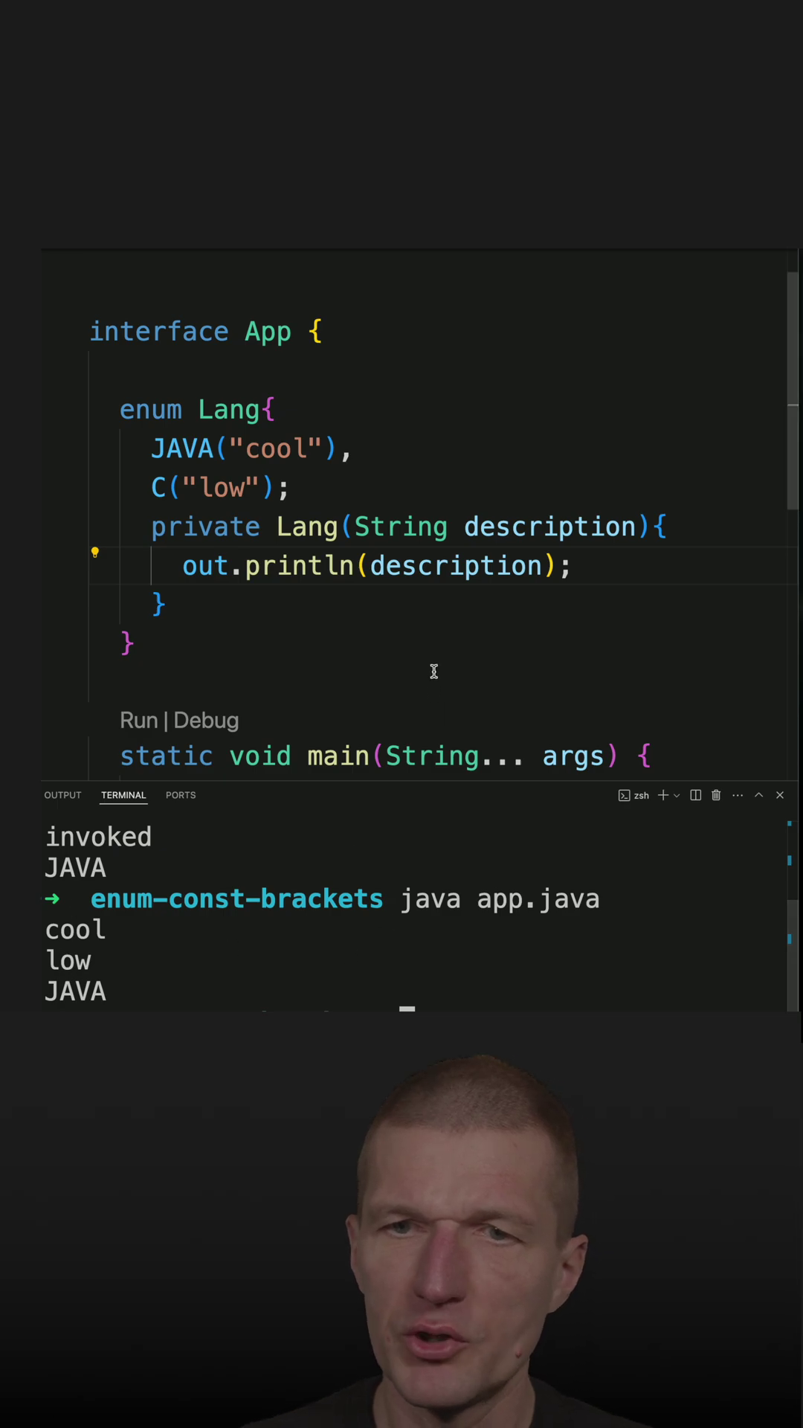
click(373, 498)
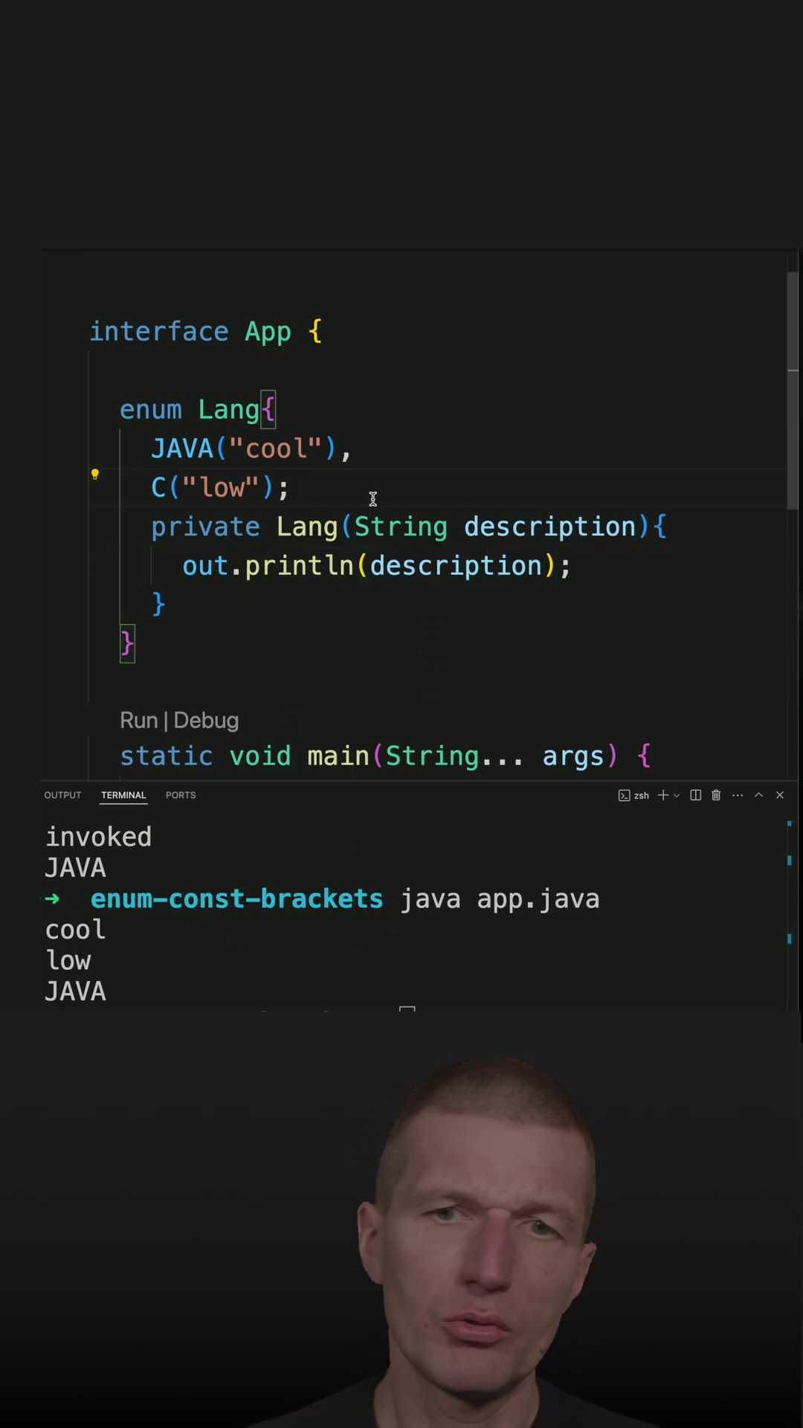
Add a private String description field and assign this.description = description in the constructor.
key(Return)
text(pri)
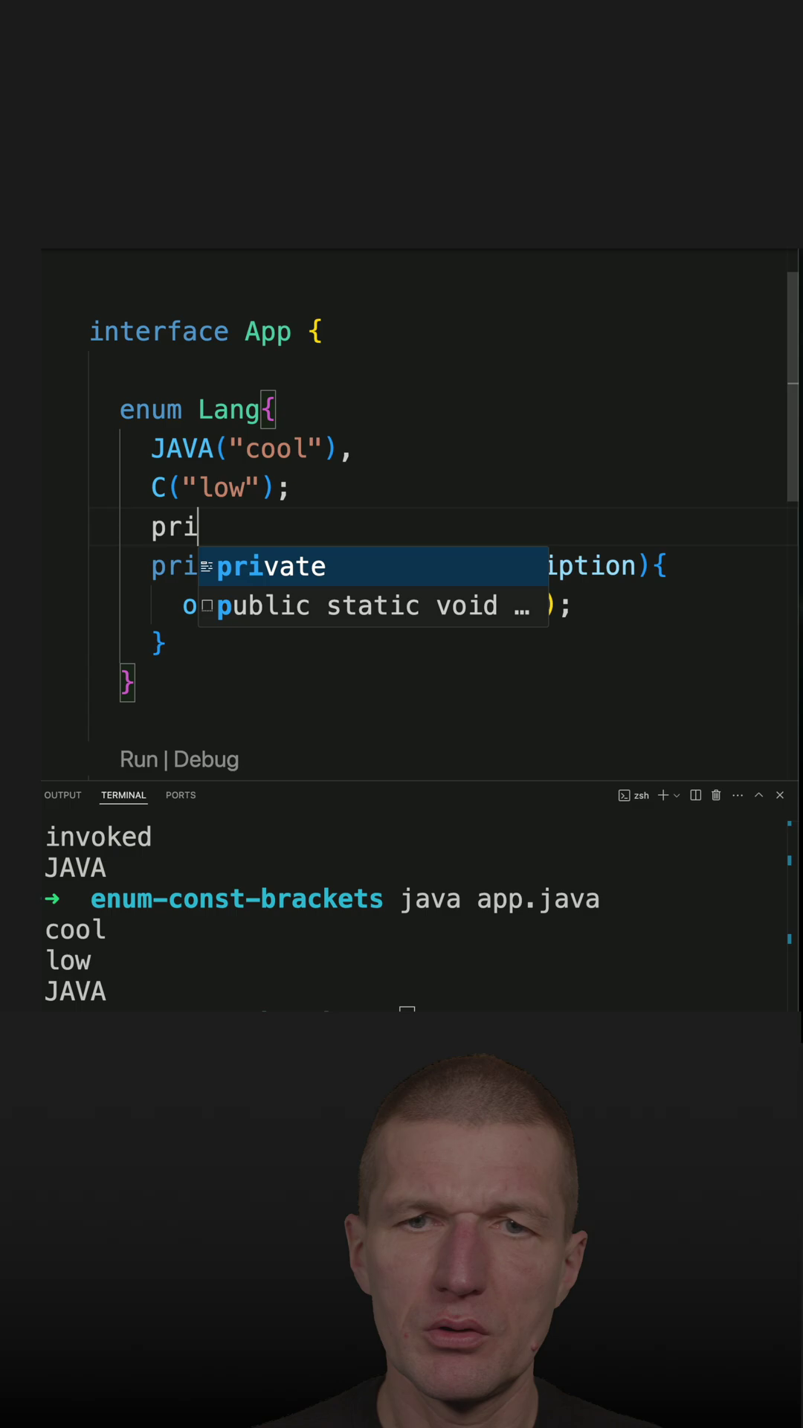
text(vate String )
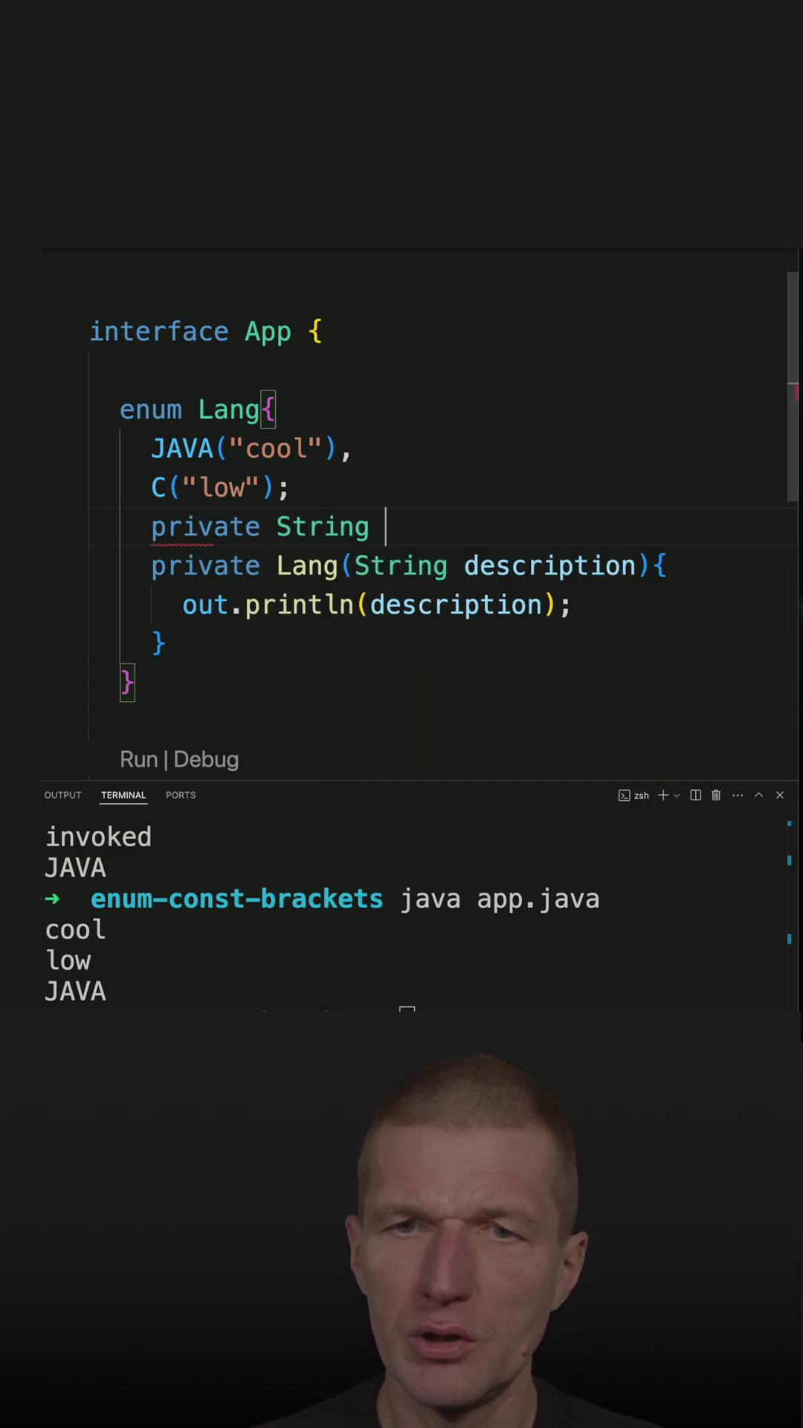
text(description)
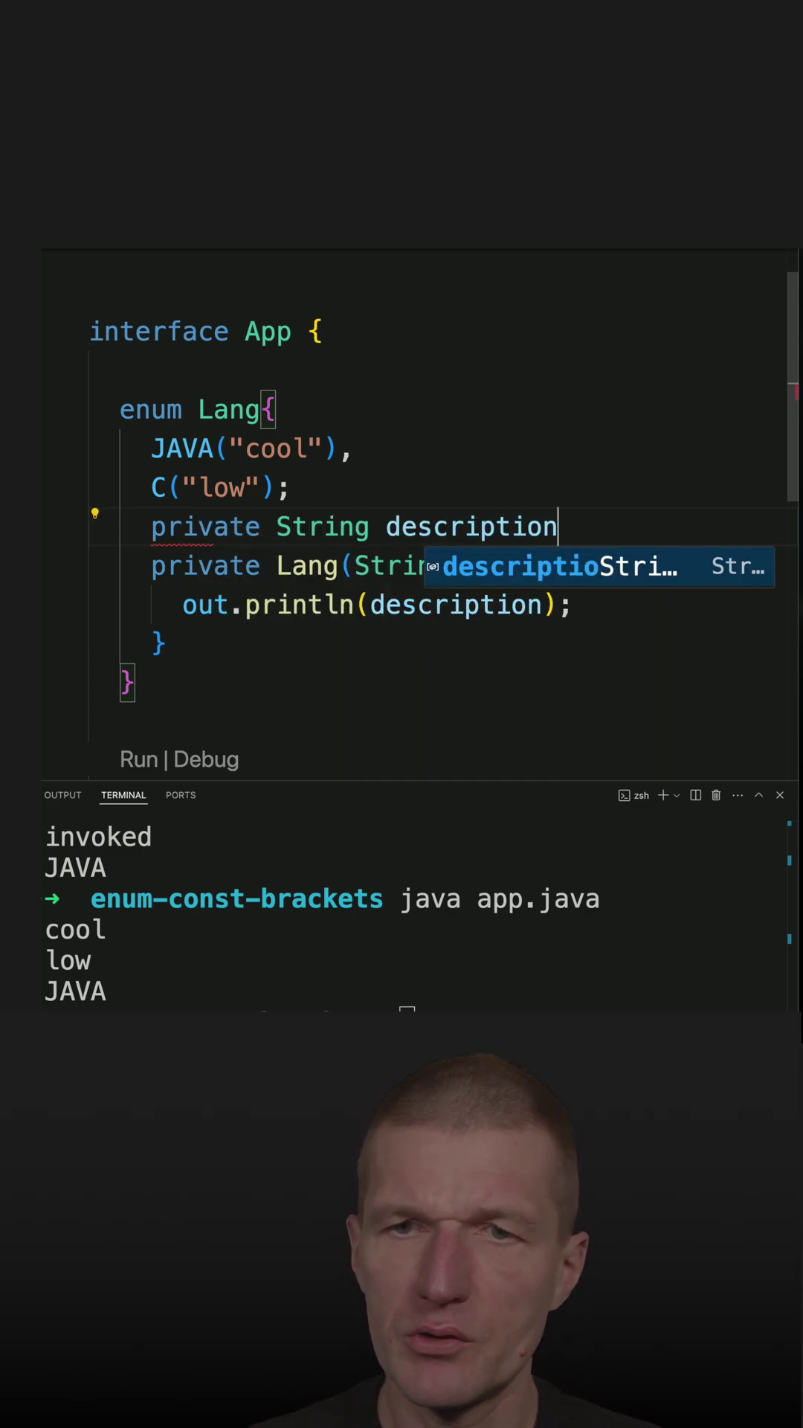
text(;)
key(End)
key(Return)
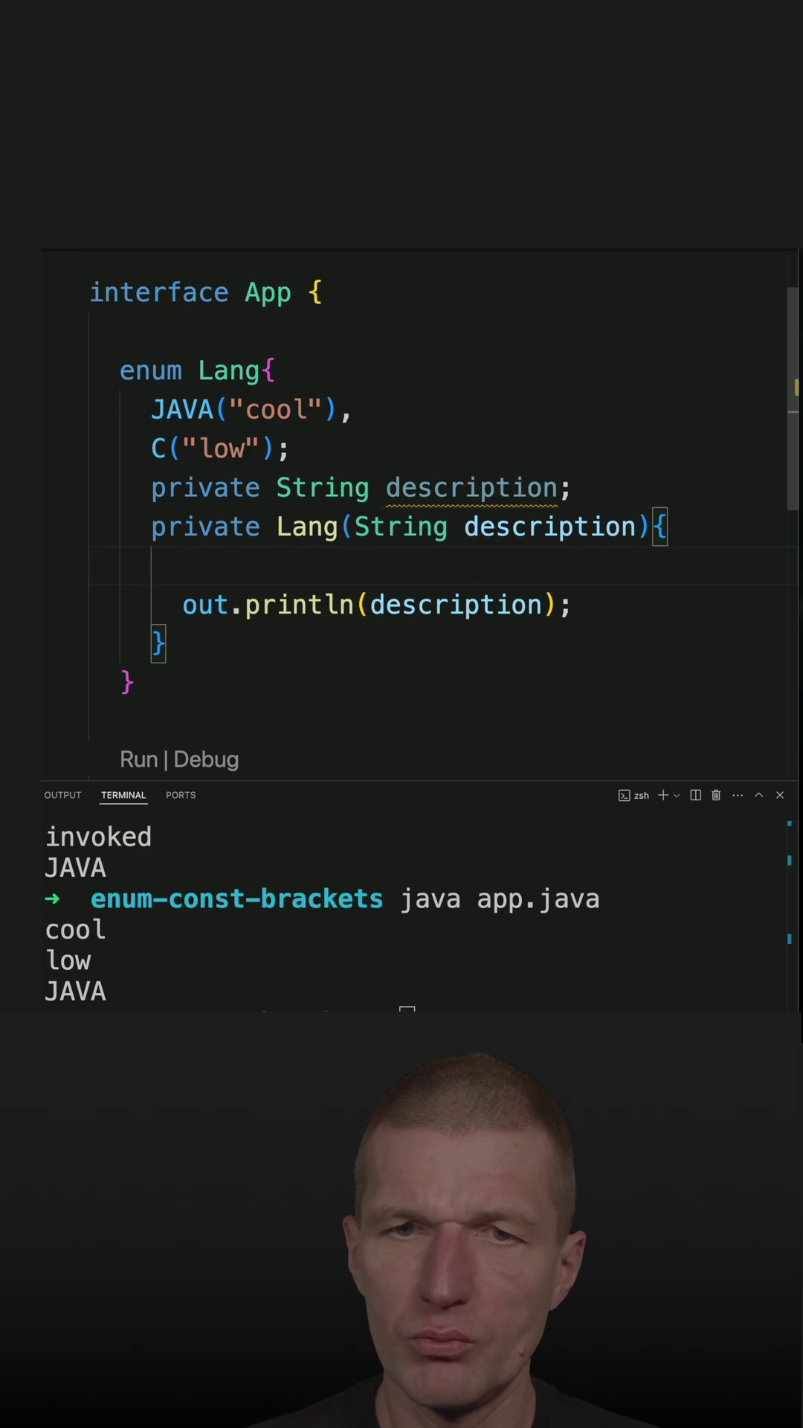
text(this.description )
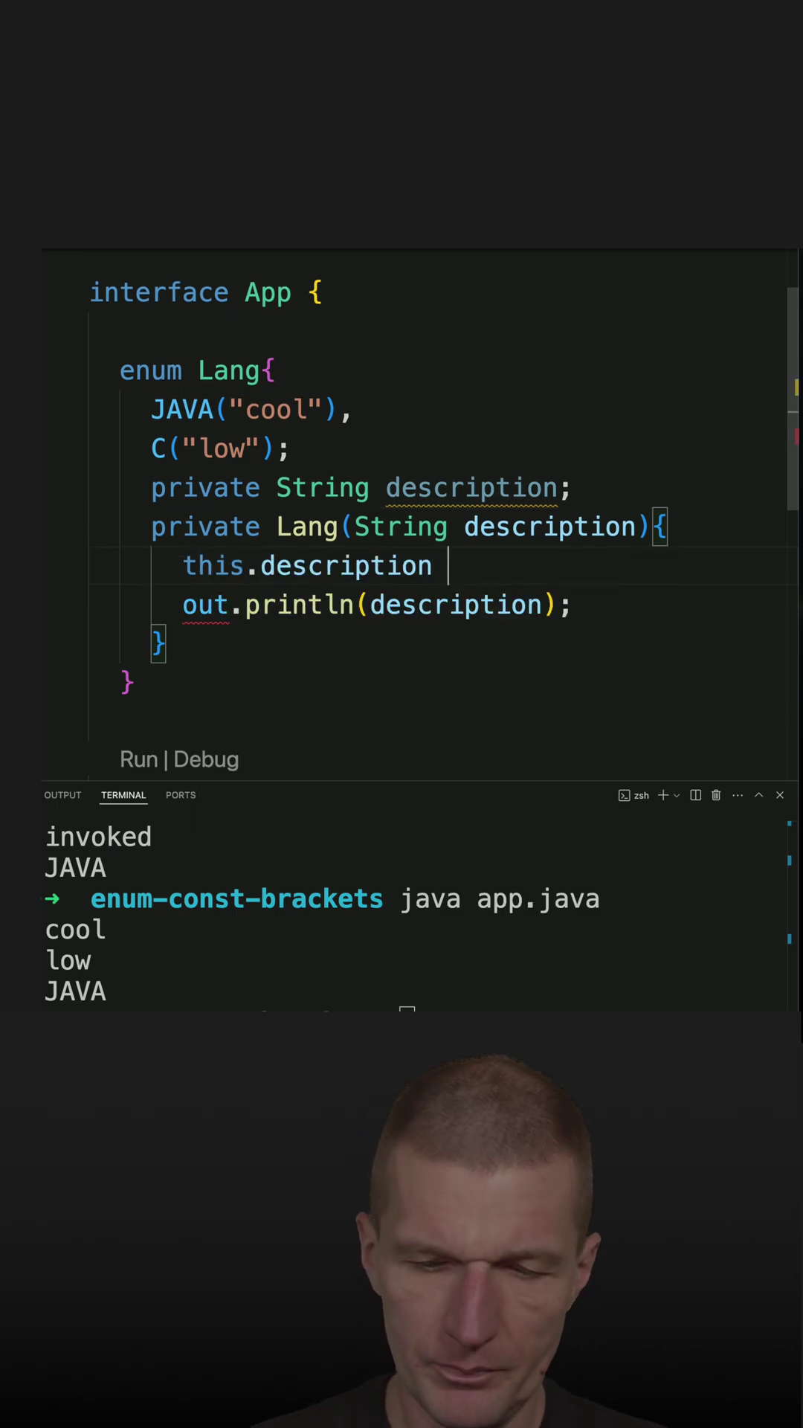
text(= description;)
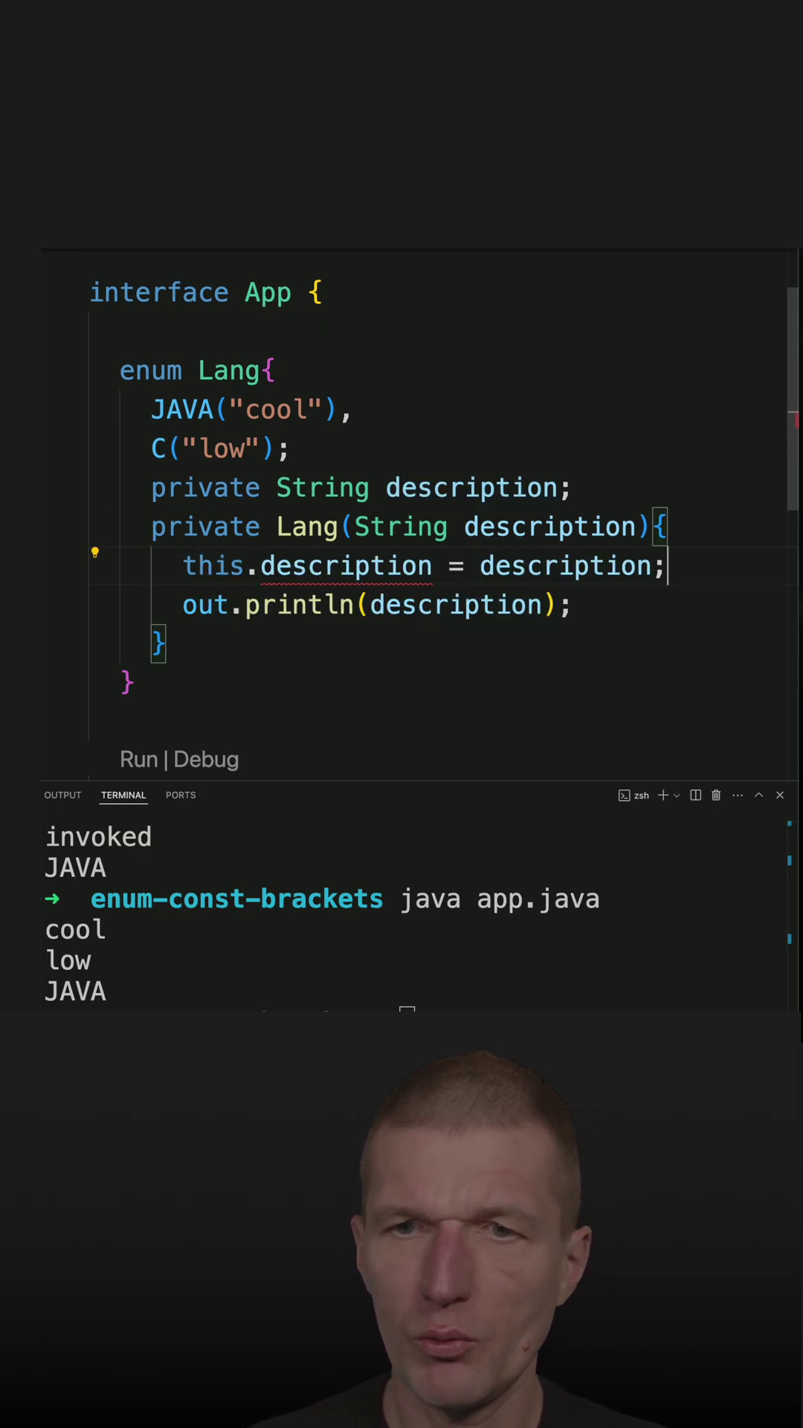
Rerun java app.java, which prints cool, low, then JAVA.
click(490, 882)
key(Up)
key(Return)
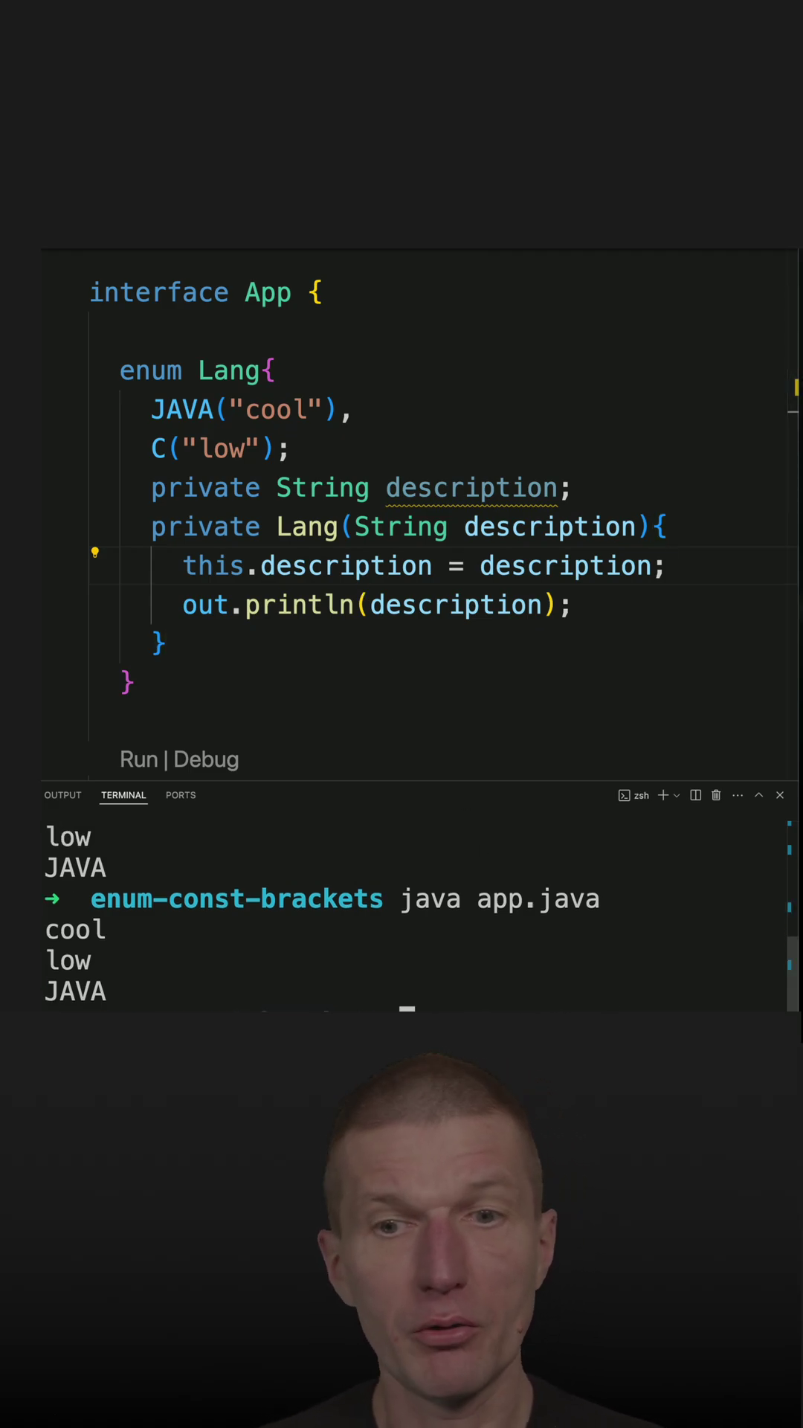